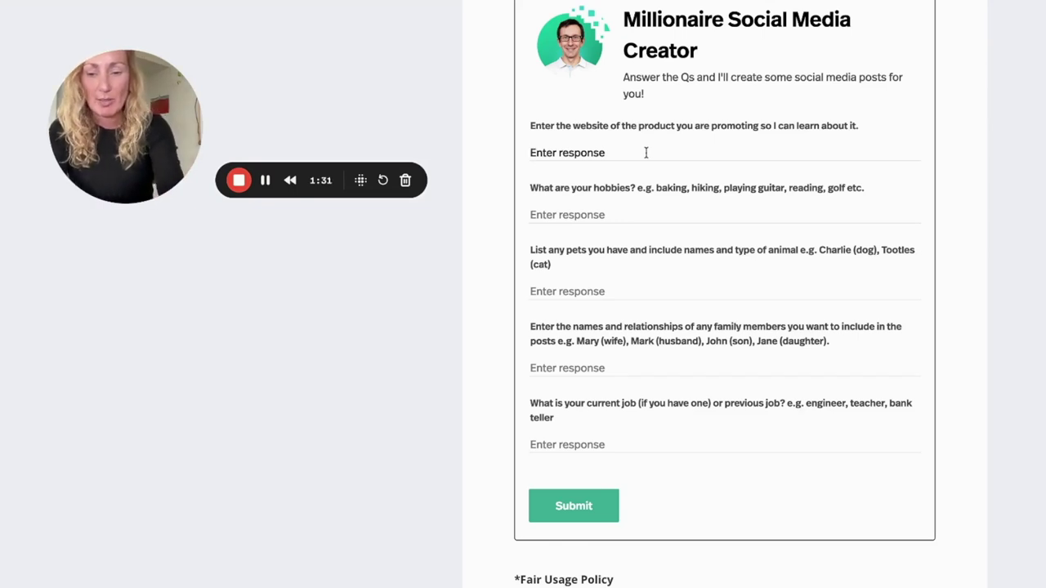
# Answer hobbies (Netball, hiking, gym junkie), pets (n/a), family members with ages, and job, then submit
pyautogui.click(597, 218)
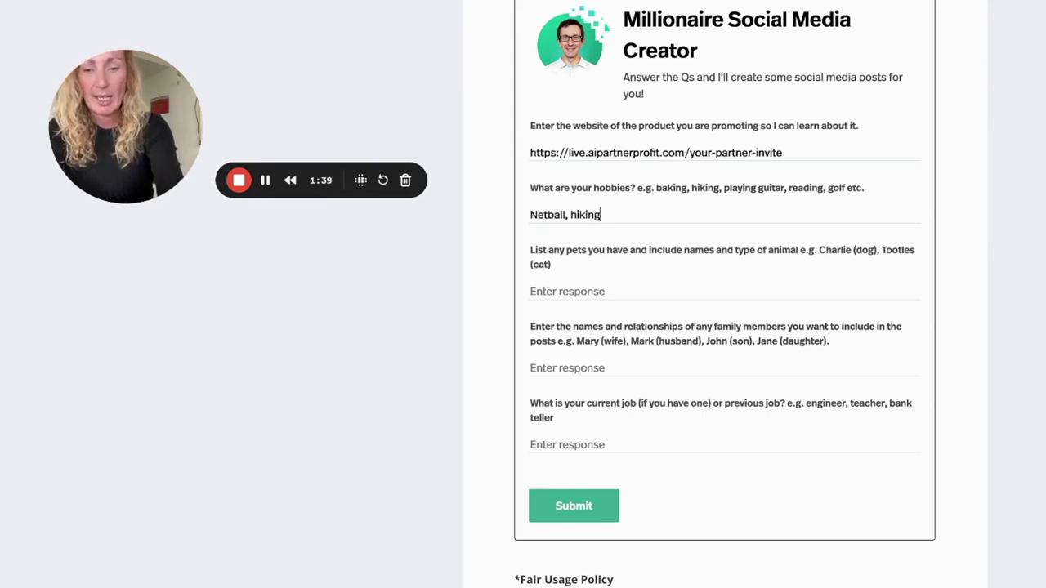
pyautogui.write('Netball, hiking,')
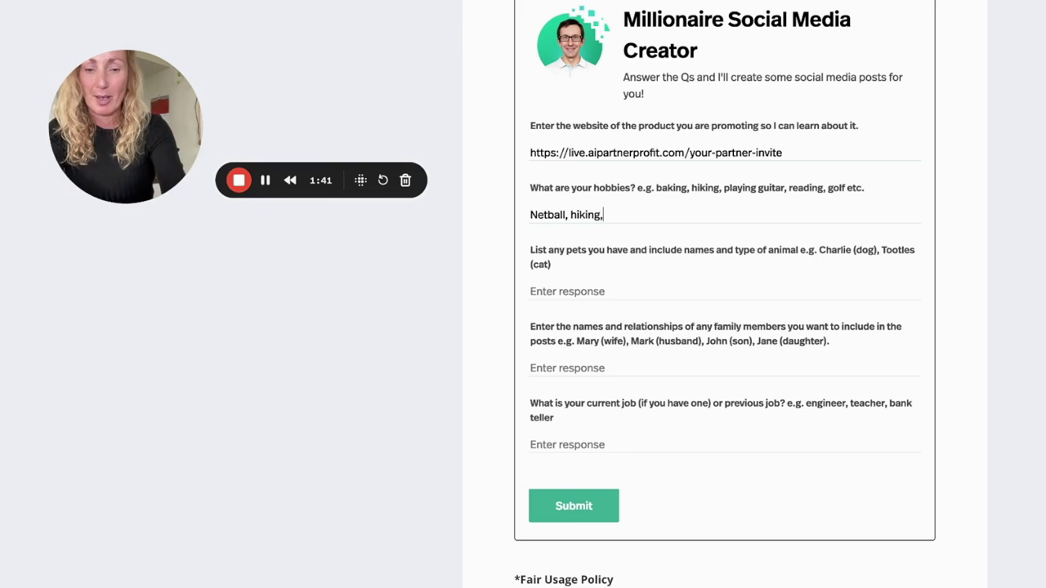
pyautogui.write(' gym j')
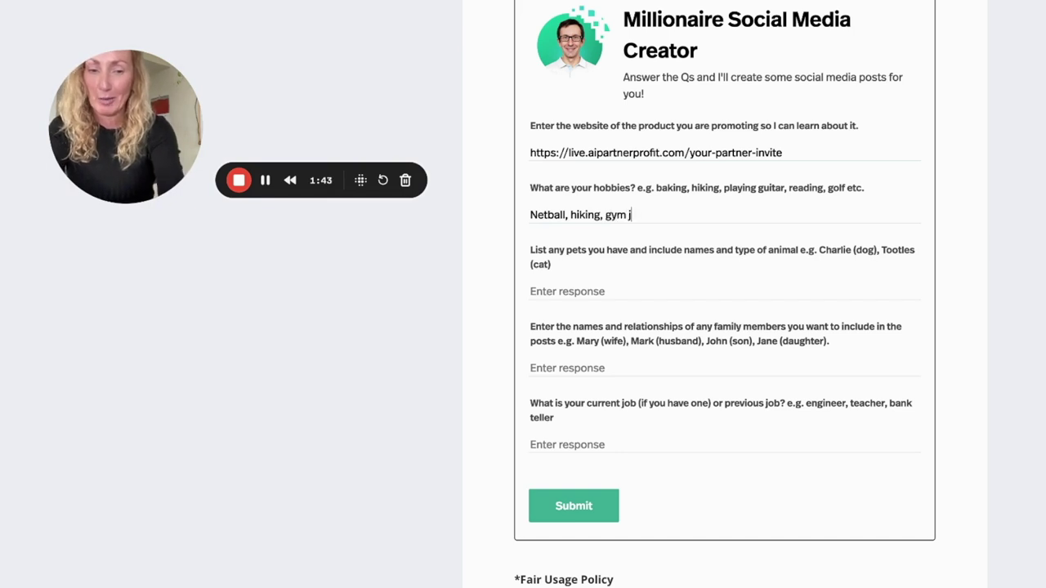
pyautogui.write('unkie')
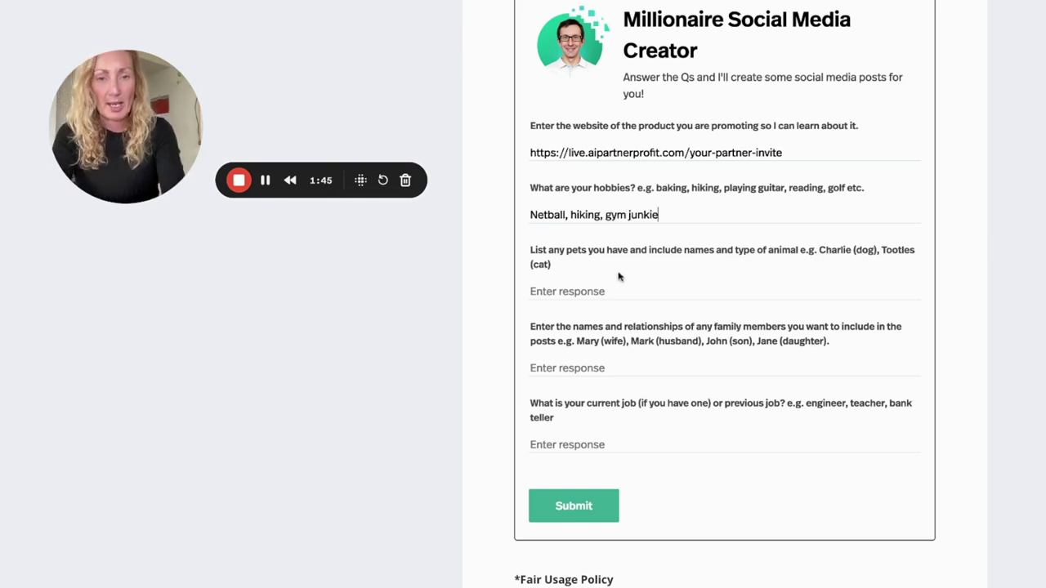
pyautogui.click(613, 285)
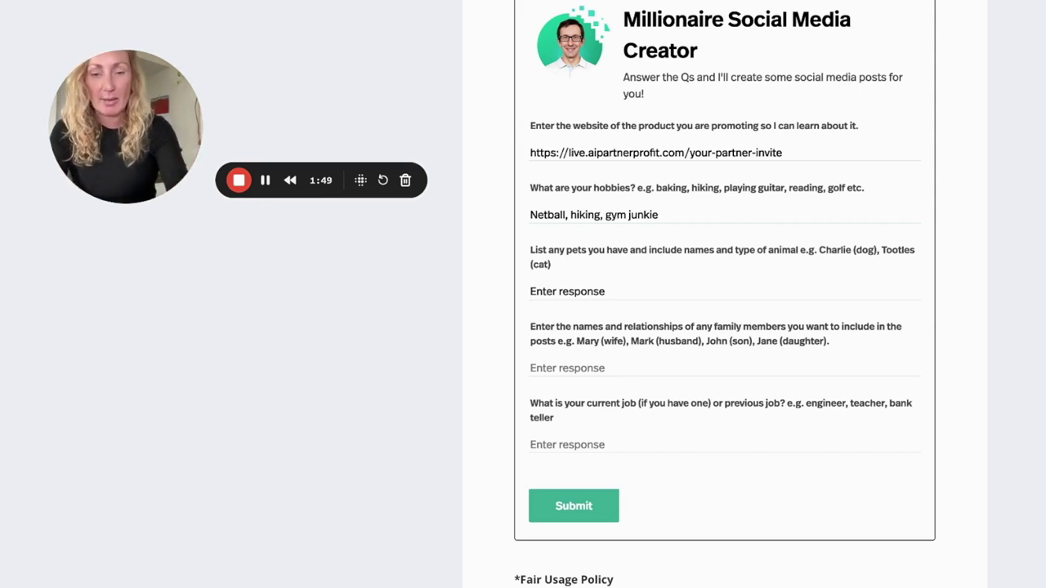
pyautogui.write('/a')
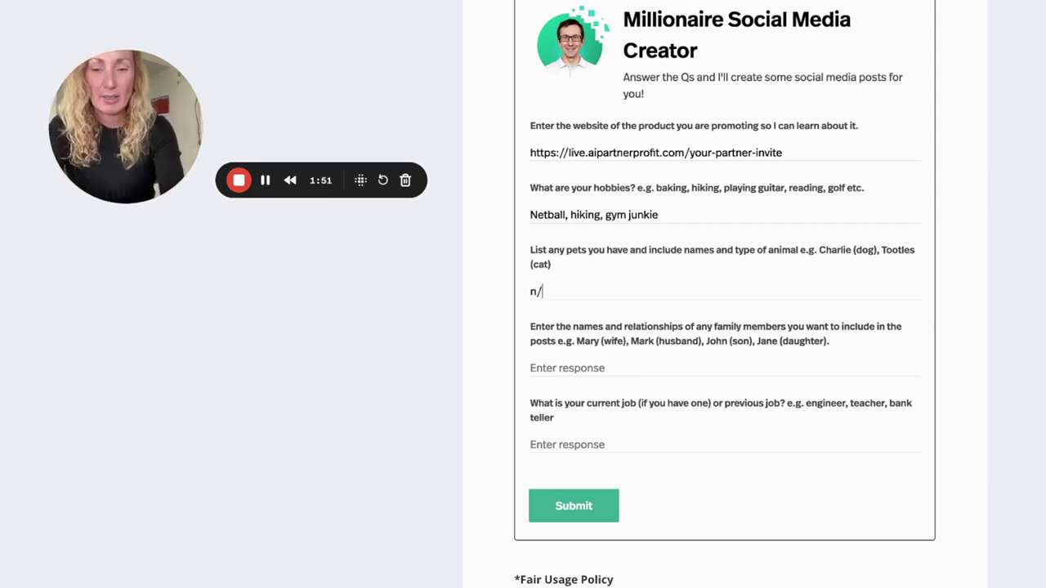
pyautogui.click(605, 368)
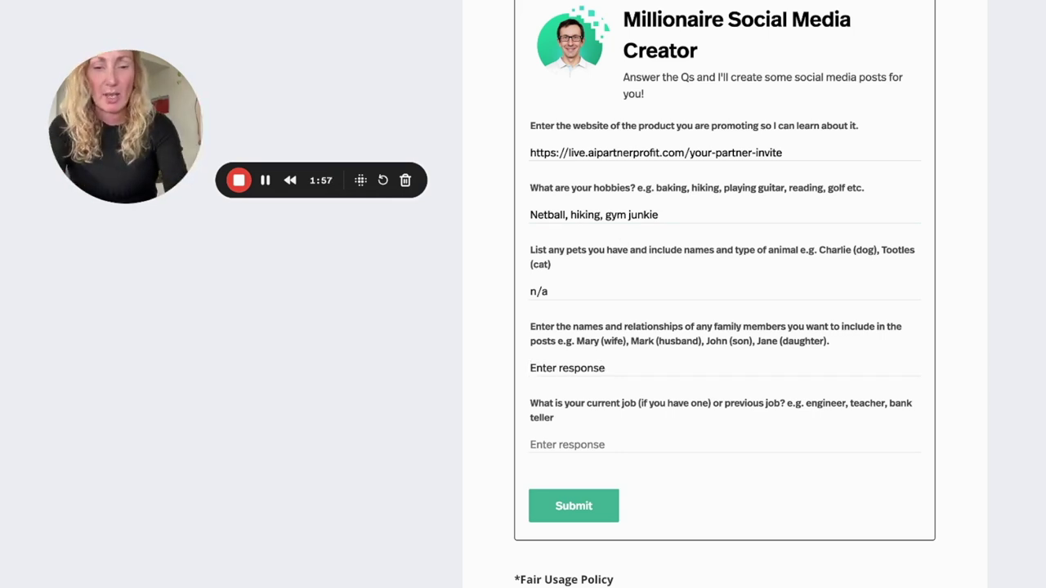
pyautogui.write('Austins')
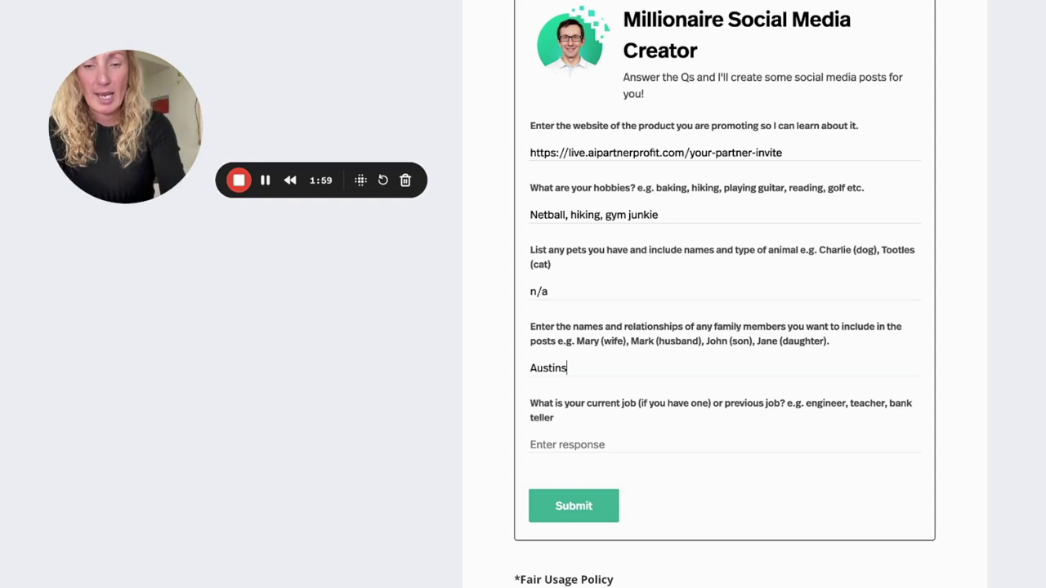
pyautogui.write(' 21 t')
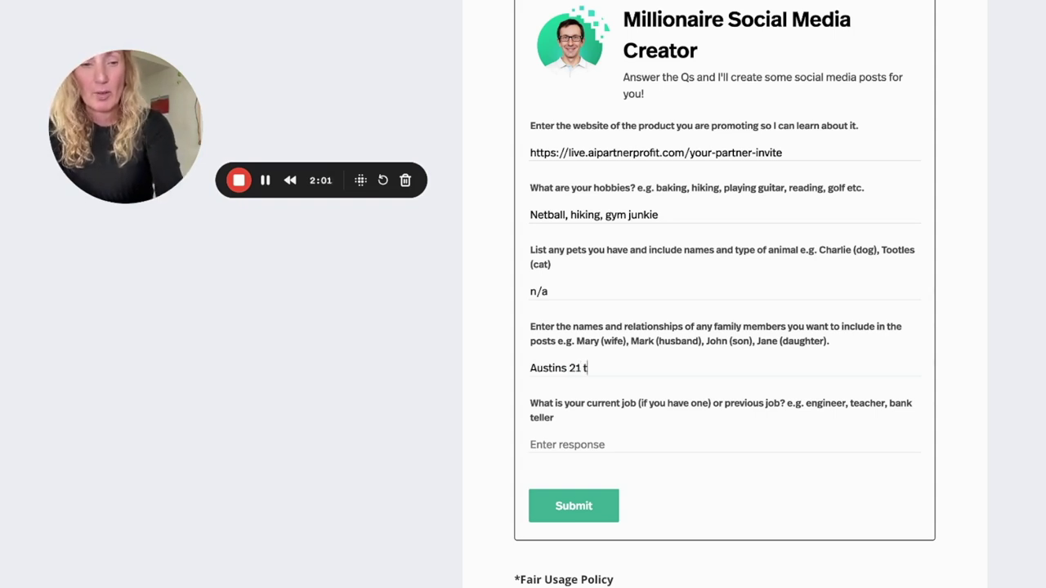
pyautogui.write('ears, ')
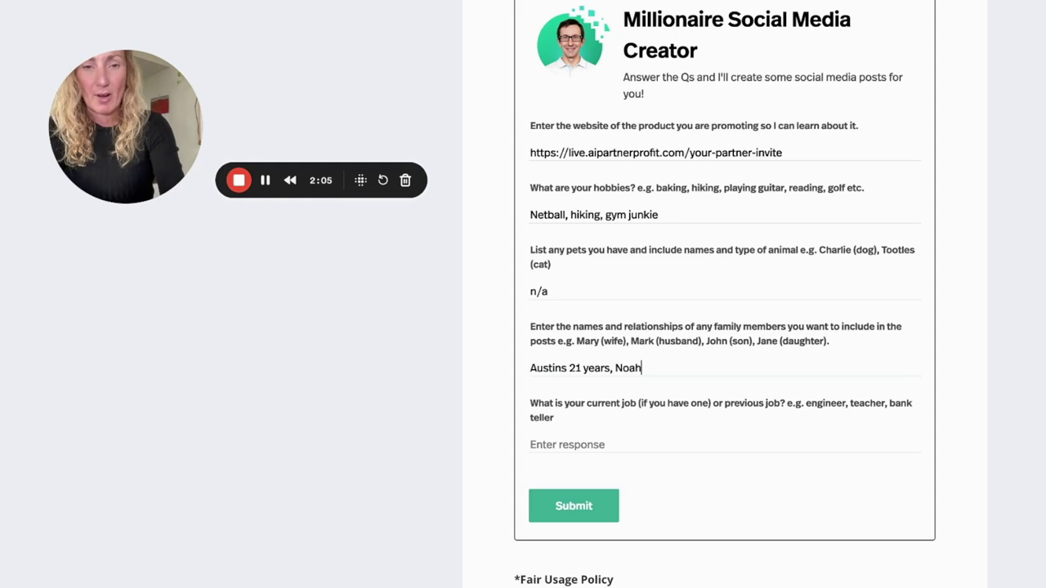
pyautogui.write('Noah 15 ')
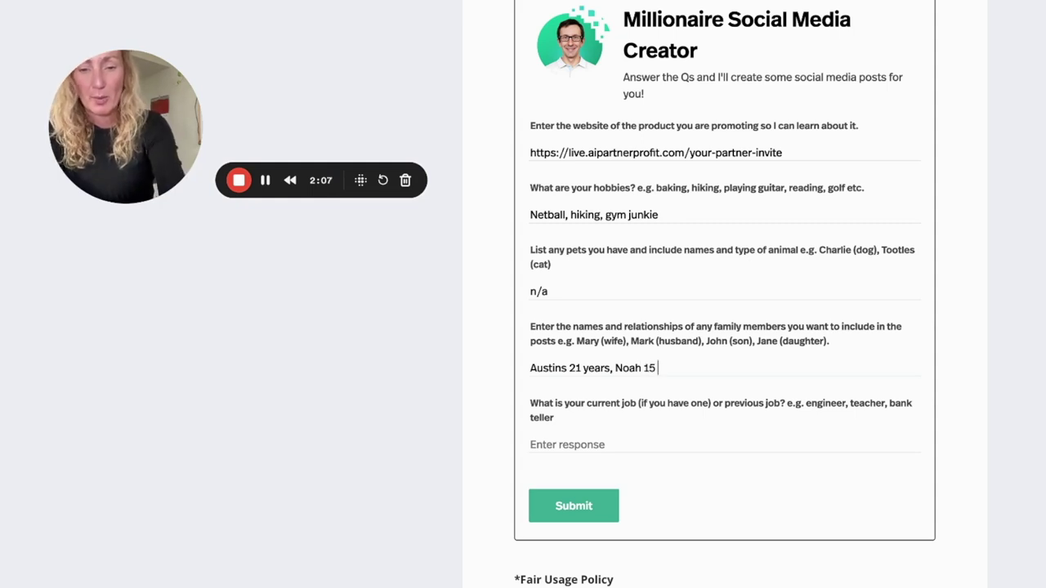
pyautogui.write('years, J')
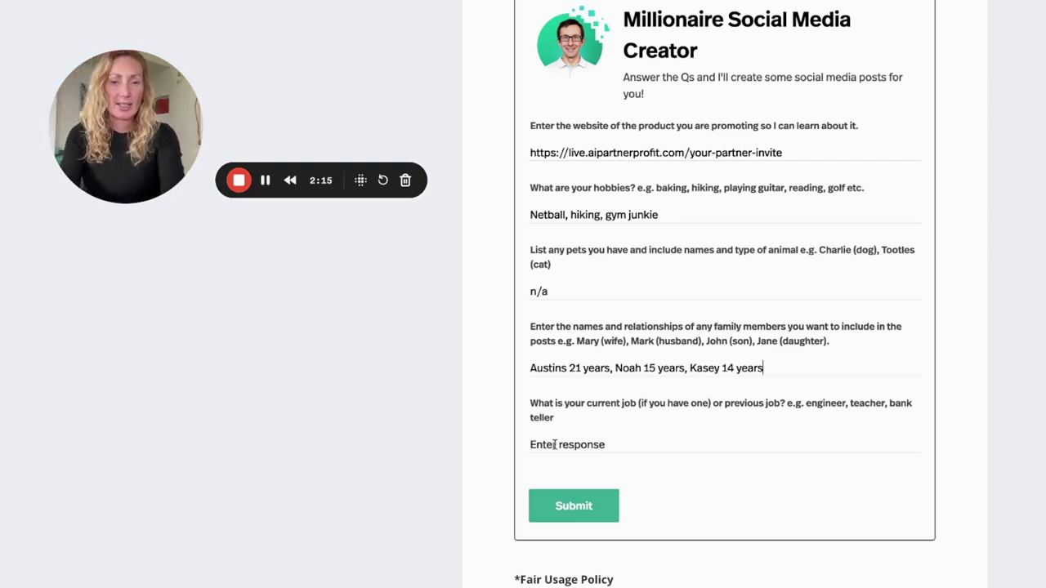
pyautogui.write('Jv')
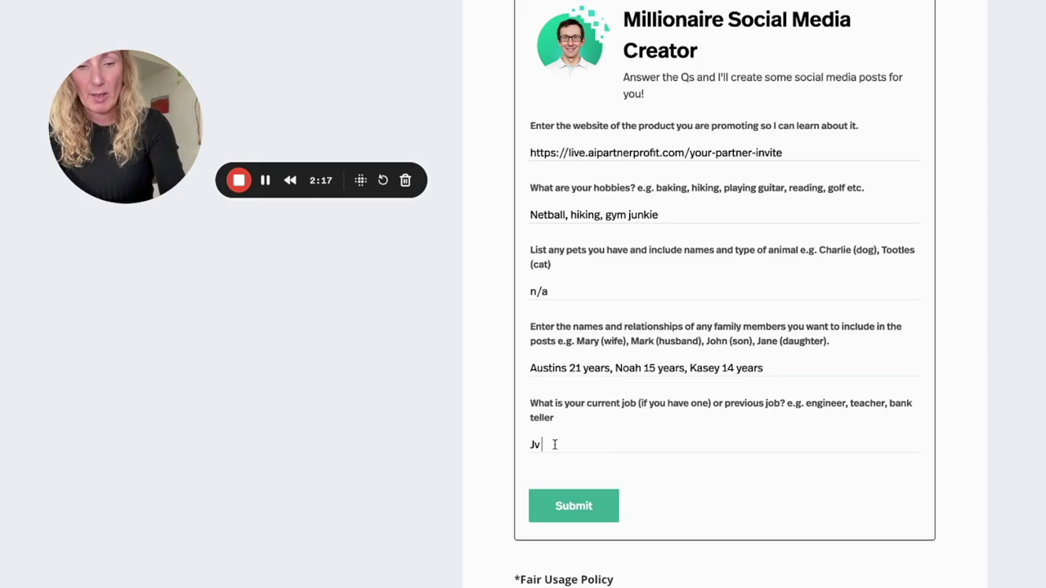
pyautogui.write(' Manager')
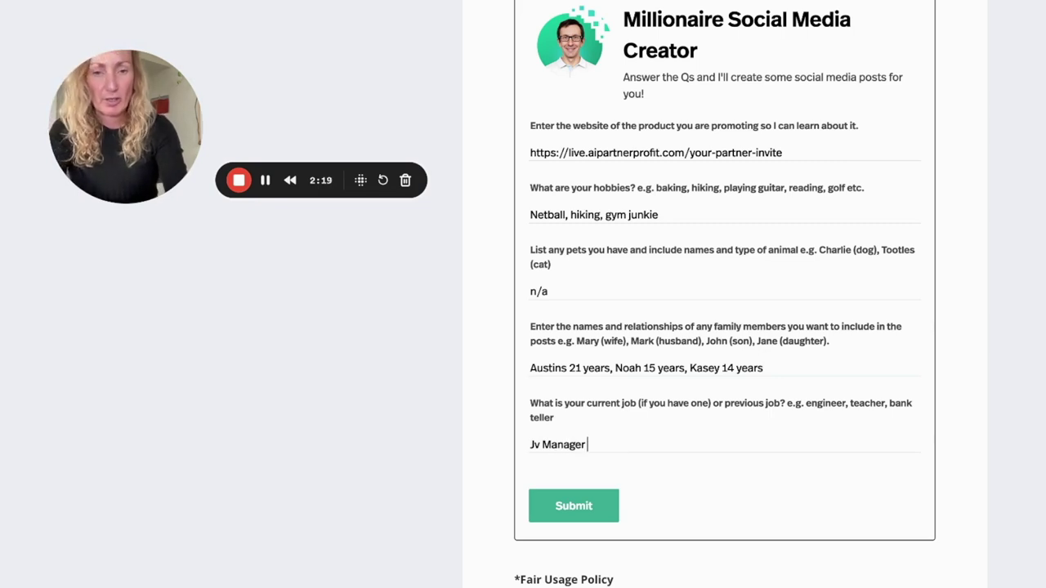
pyautogui.write(' Cheney')
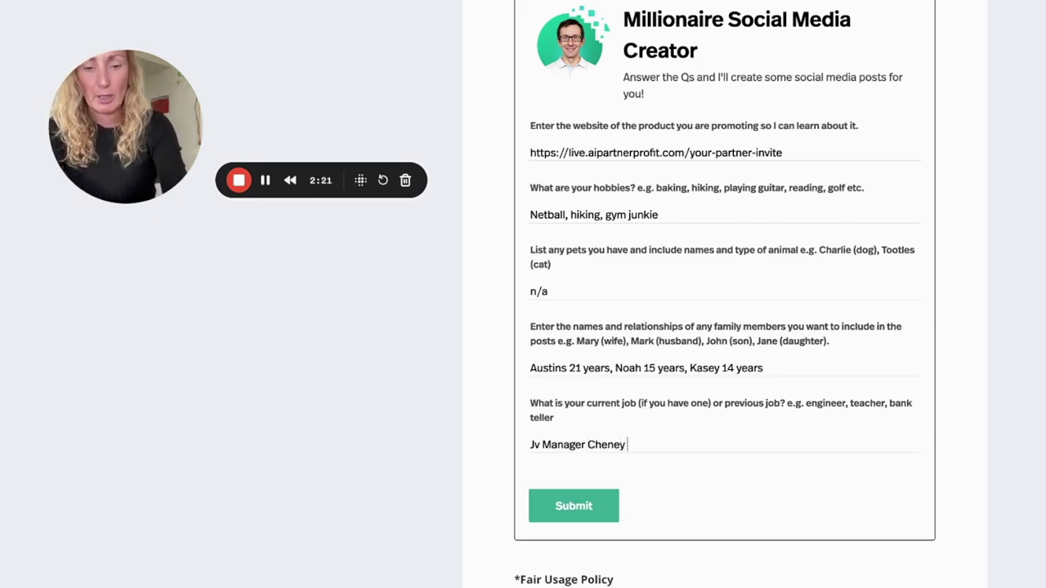
pyautogui.write(' Marketing')
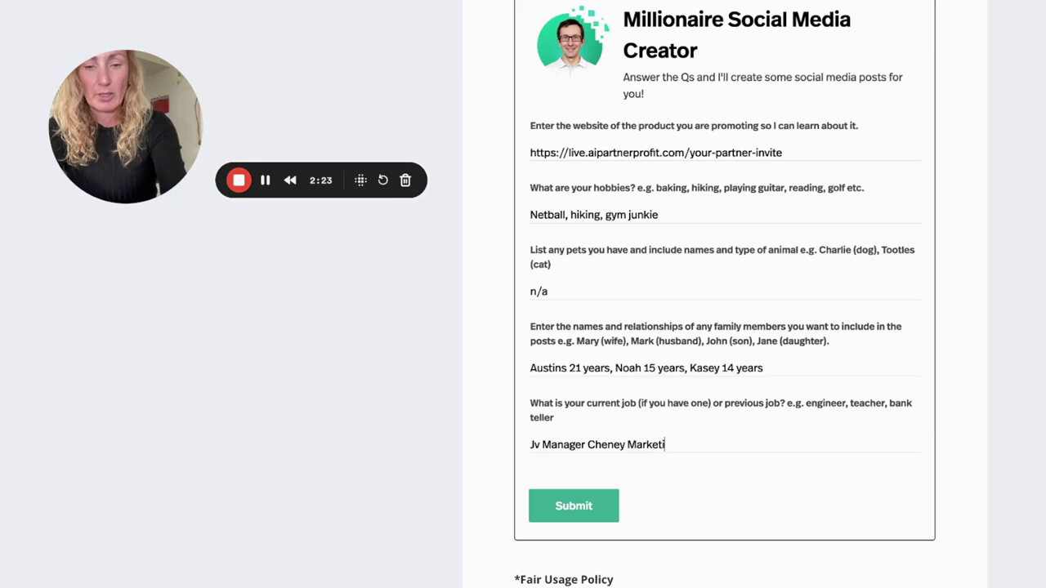
pyautogui.click(542, 512)
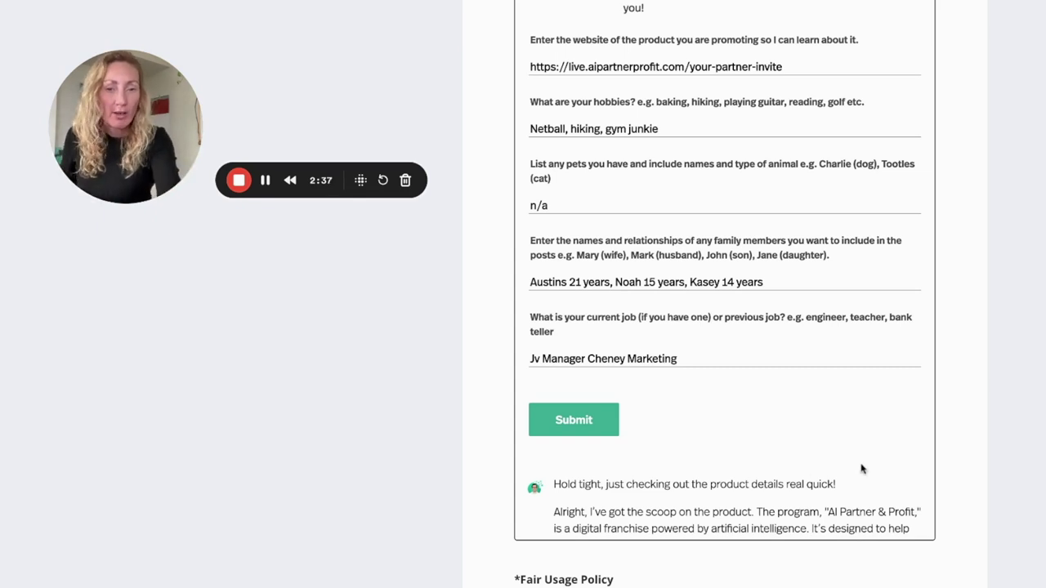
# Scroll down through the product summary to the start of Story 1: Hiking Adventure
pyautogui.scroll(-1, 944, 429)
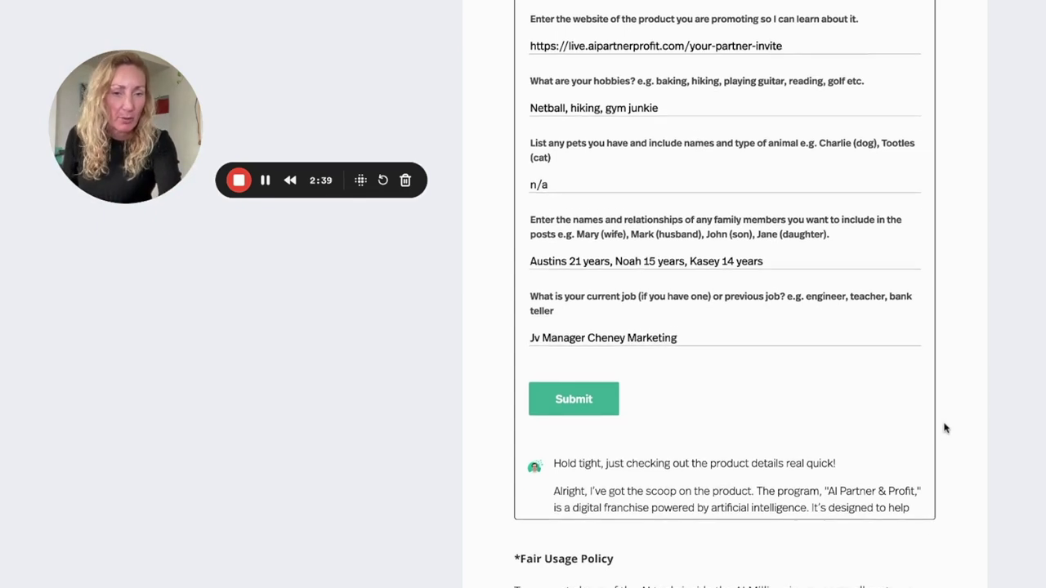
pyautogui.scroll(-3, 725, 294)
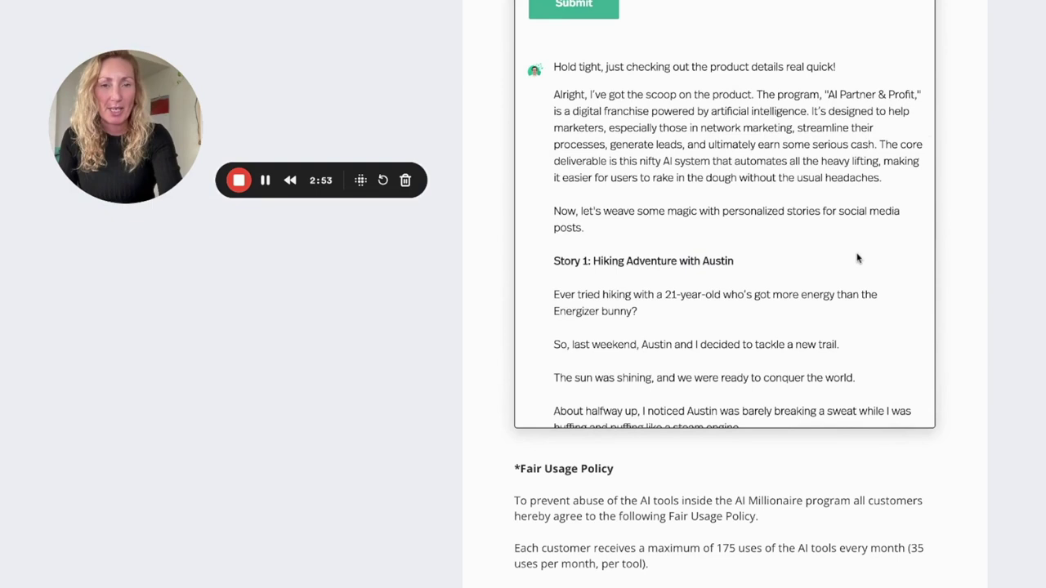
# Scroll through the output to read all three story-based social media posts
pyautogui.scroll(-5, 867, 260)
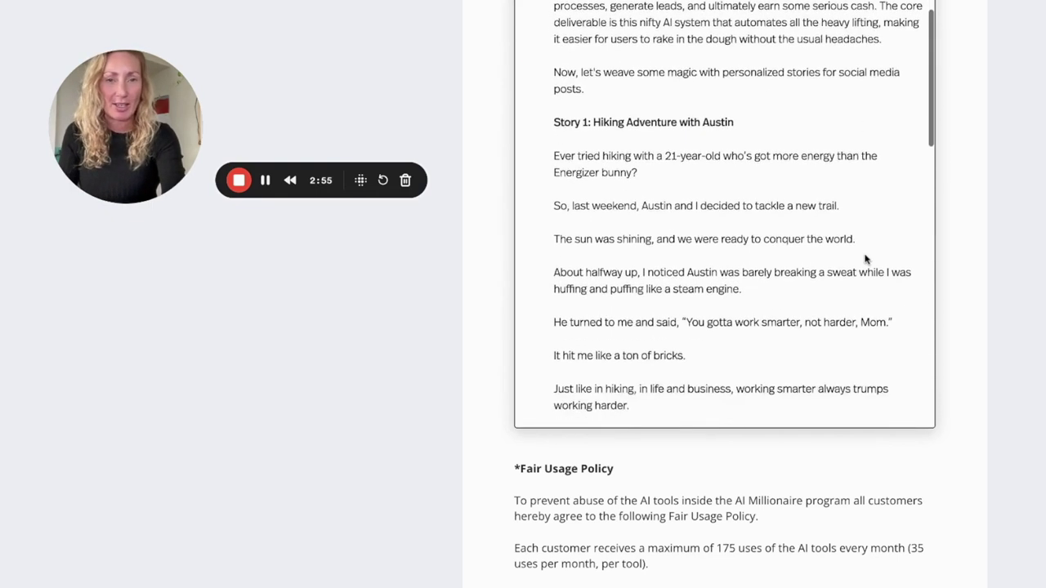
pyautogui.scroll(-2, 724, 260)
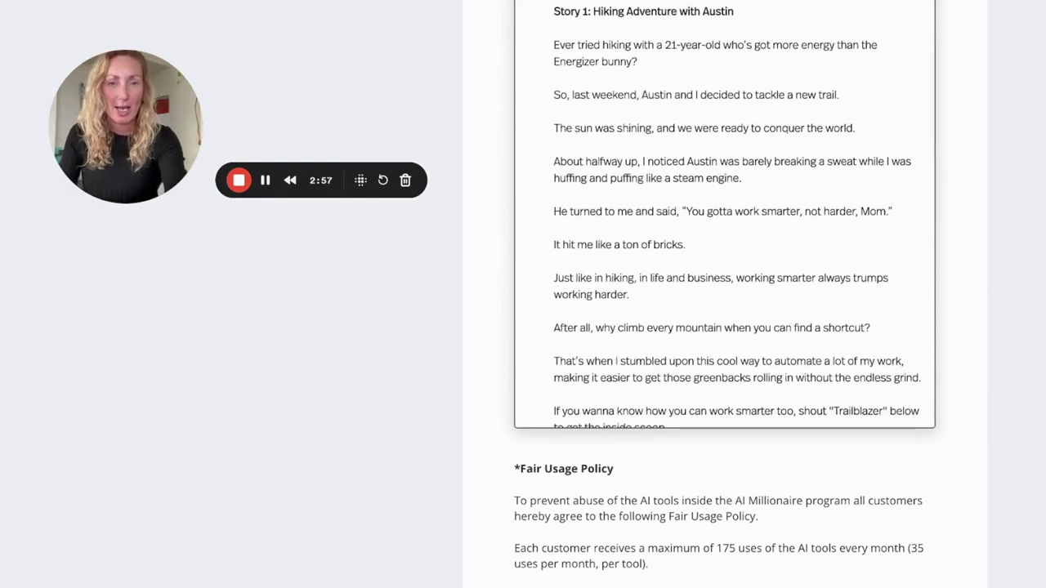
pyautogui.scroll(2, 724, 214)
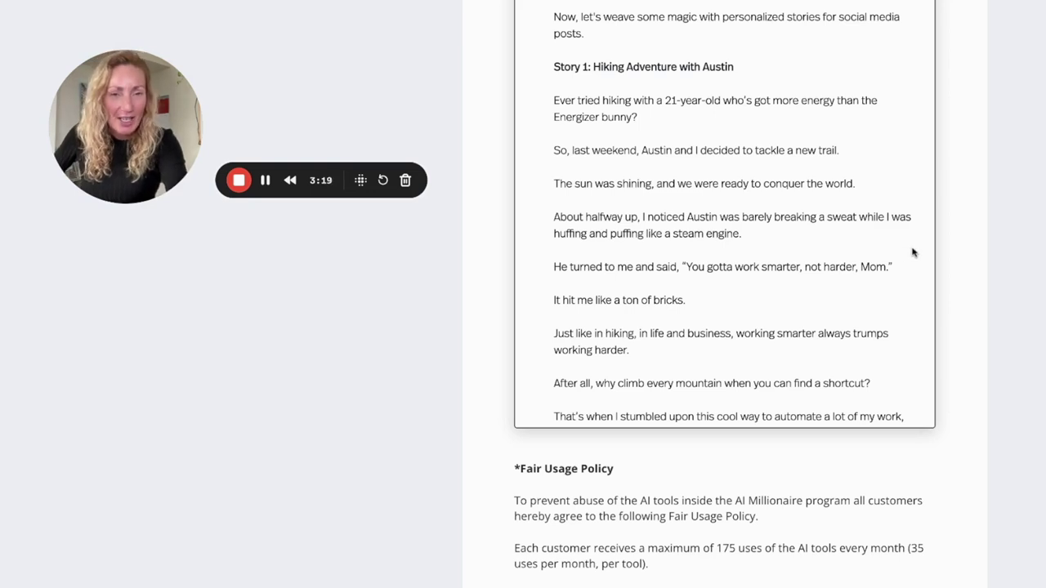
pyautogui.scroll(-3, 913, 252)
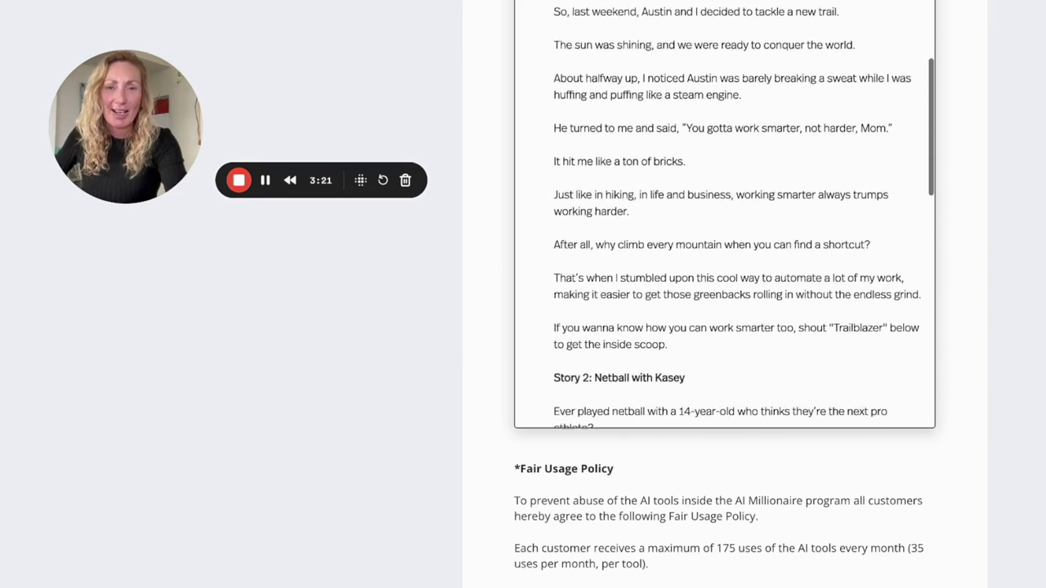
pyautogui.scroll(-1, 724, 214)
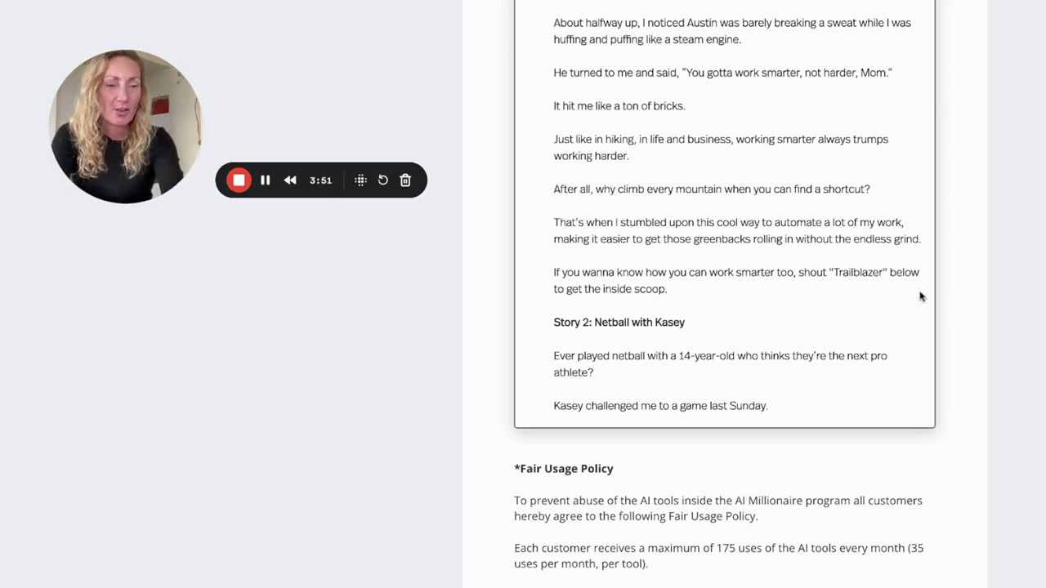
pyautogui.scroll(-6, 921, 297)
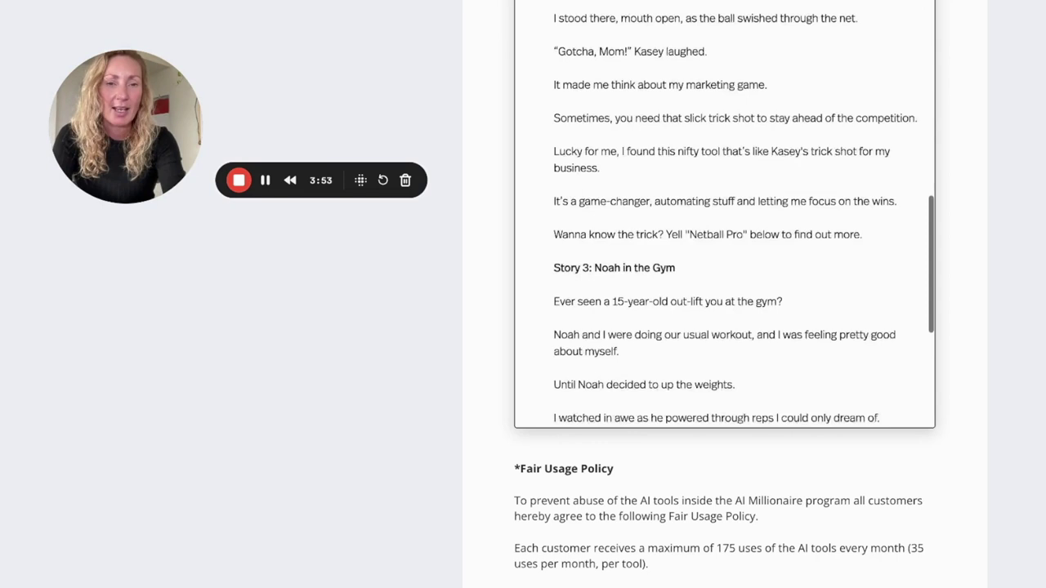
pyautogui.scroll(-5, 724, 214)
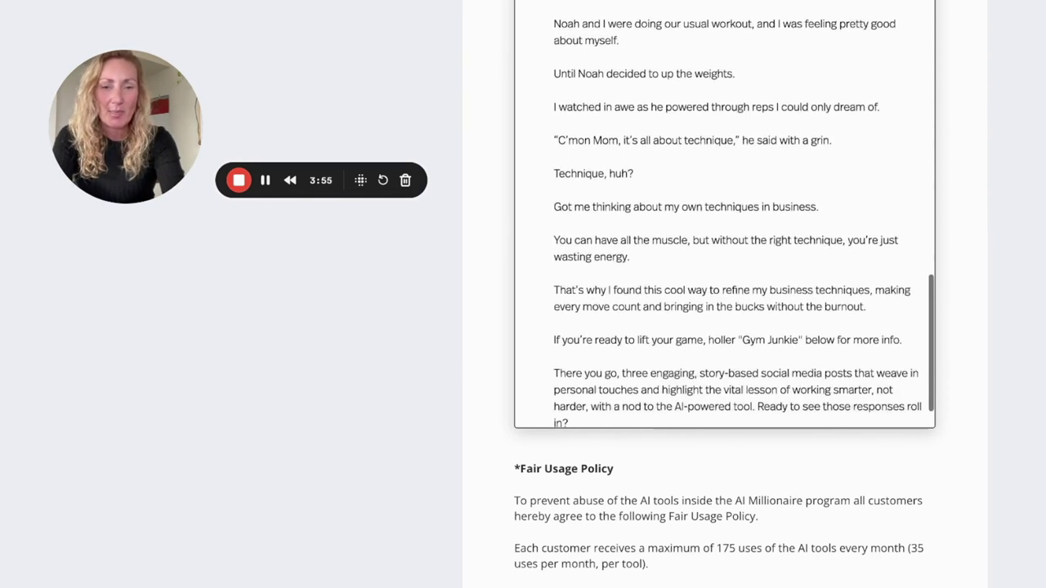
pyautogui.scroll(-4, 724, 214)
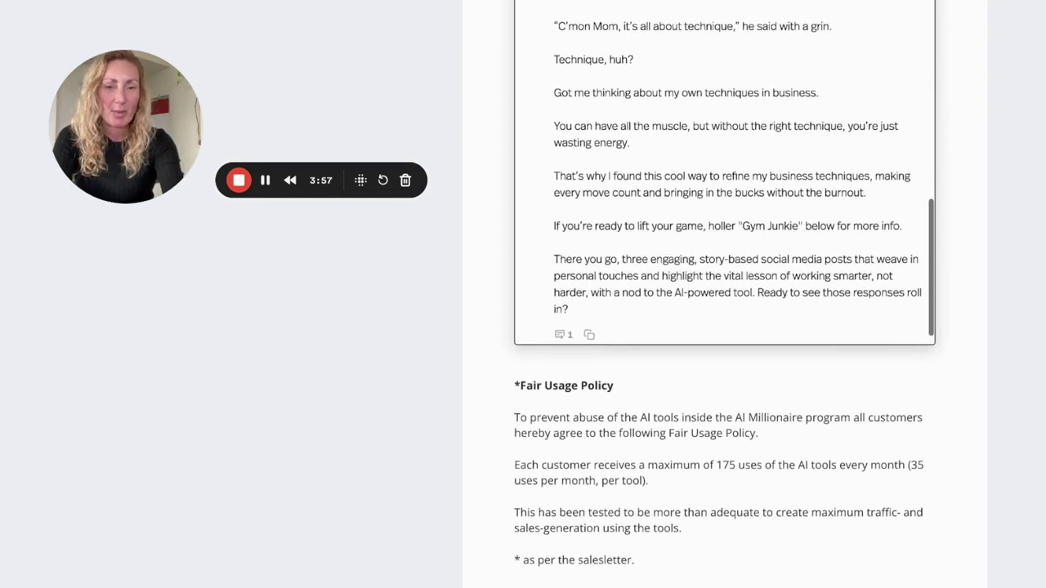
pyautogui.scroll(8, 724, 172)
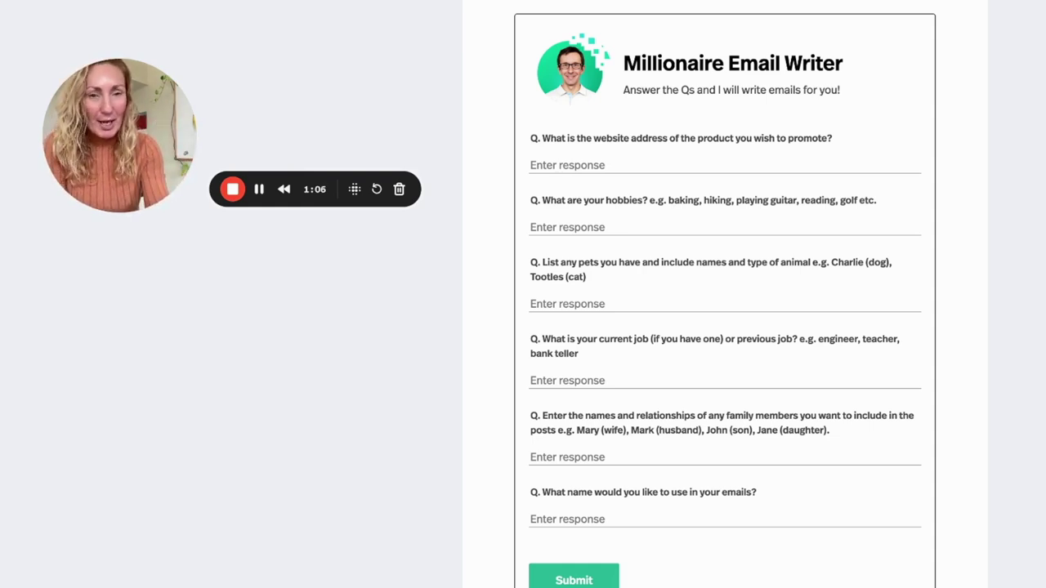
# Paste the product website address and answer hobbies (Hiking, netball, gym, art), pets and current job
pyautogui.click(629, 164)
pyautogui.write('https://live.aimillionaire.co/invite-only')
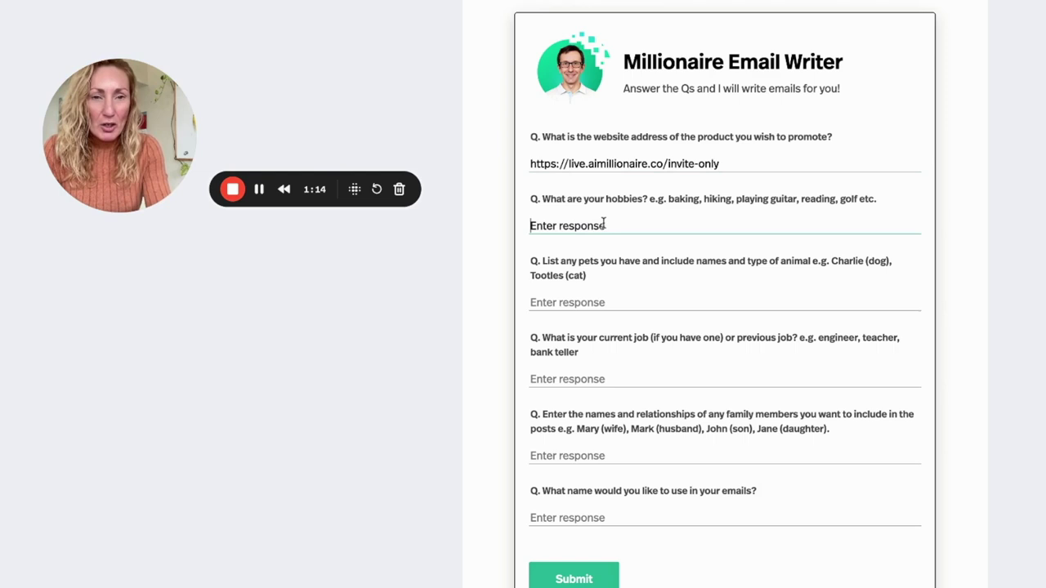
pyautogui.write('Hikin')
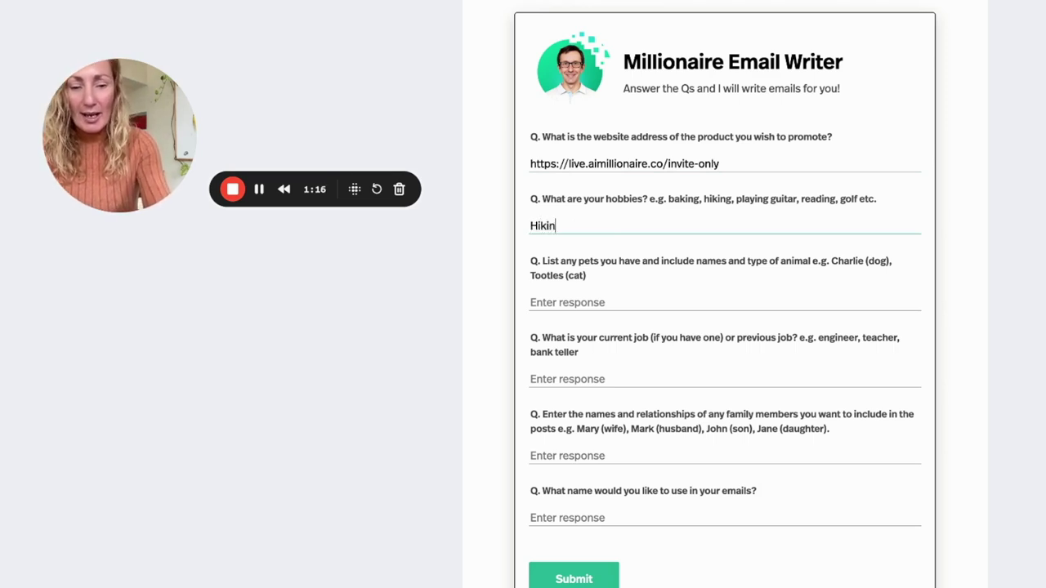
pyautogui.write('g, netbal')
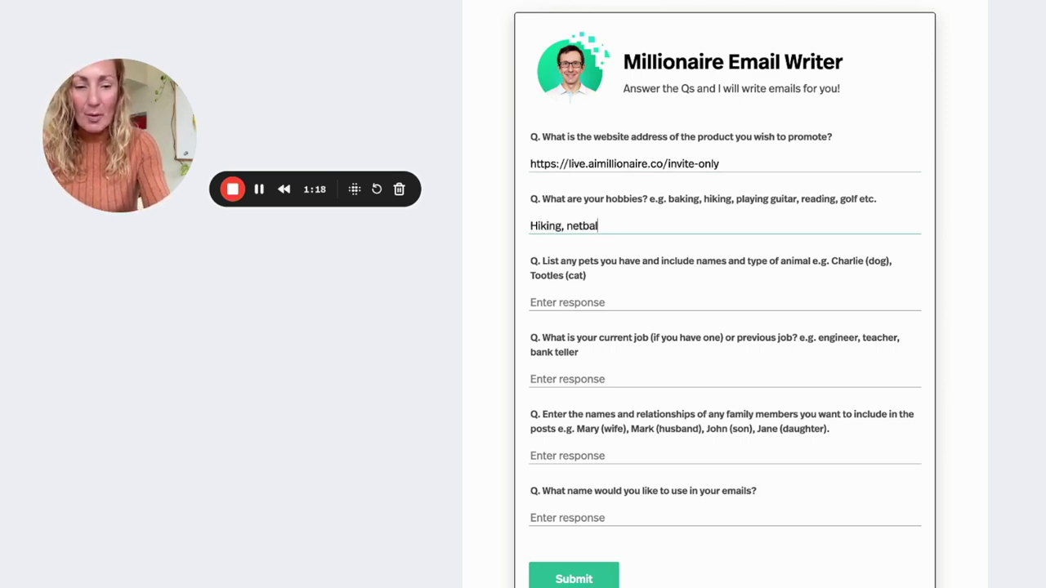
pyautogui.write('l,')
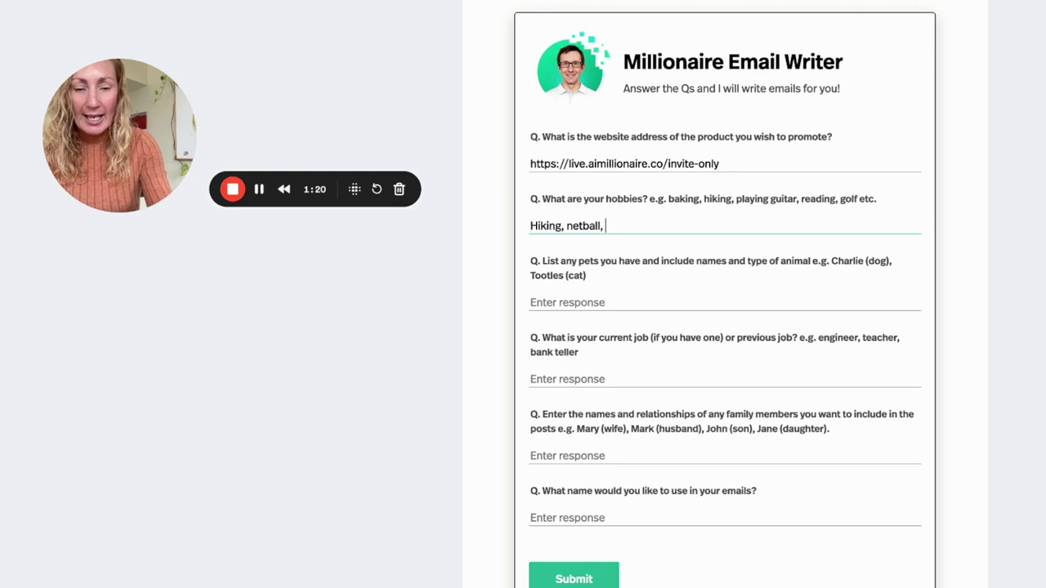
pyautogui.write(' gy')
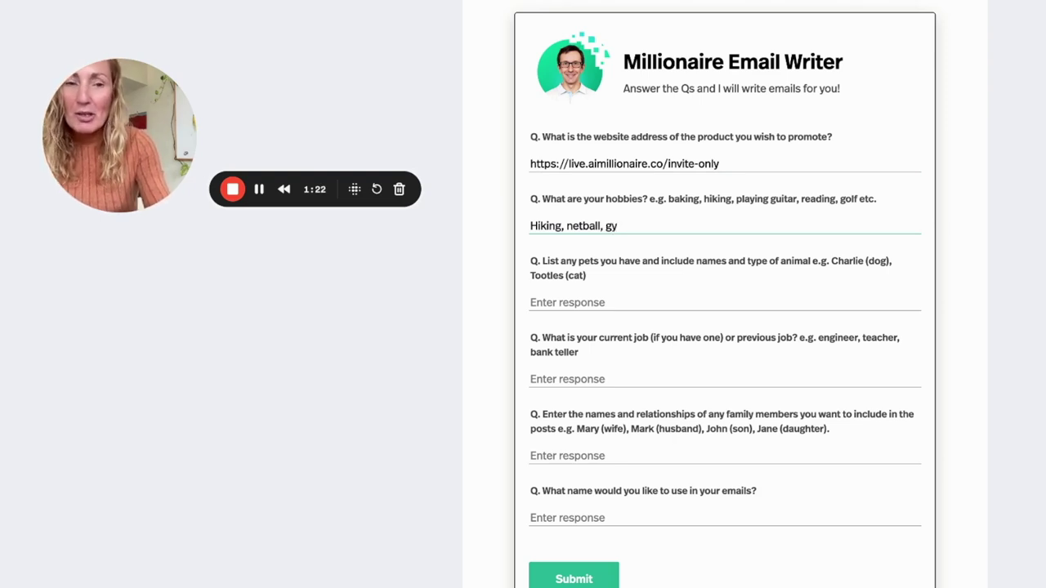
pyautogui.write('m')
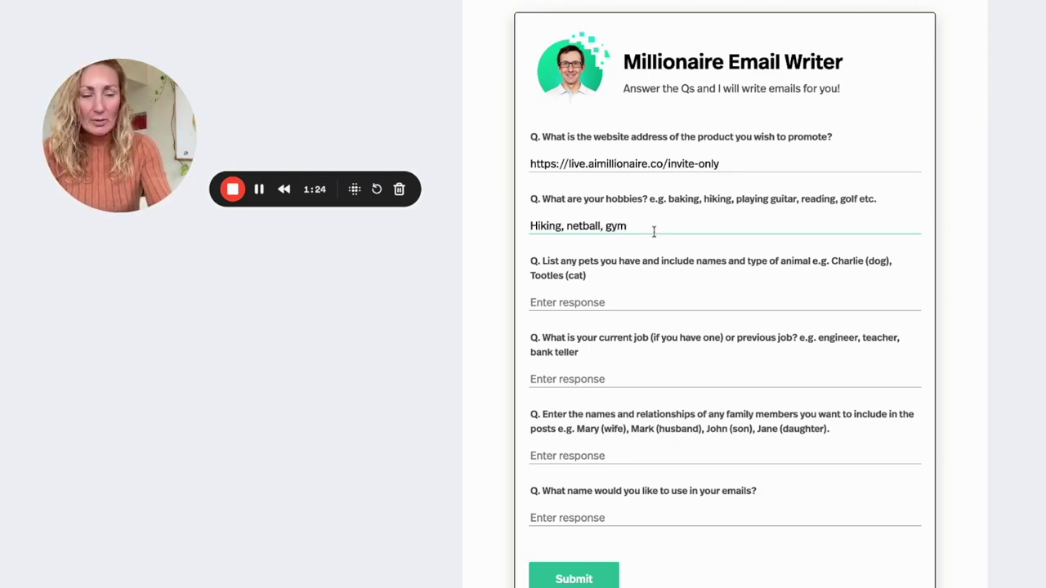
pyautogui.write(', art')
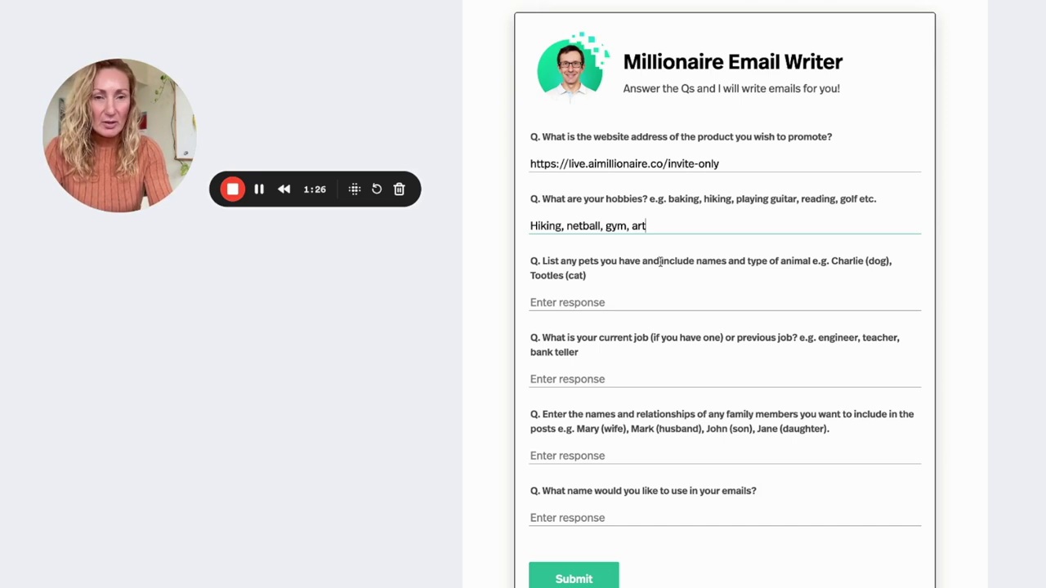
pyautogui.click(631, 303)
pyautogui.write('n/a')
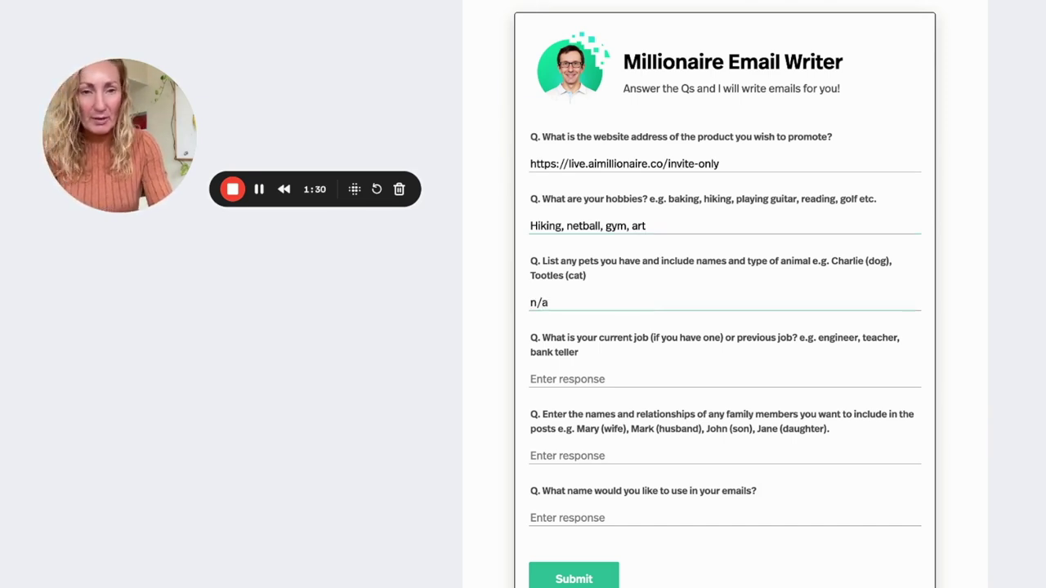
pyautogui.click(595, 378)
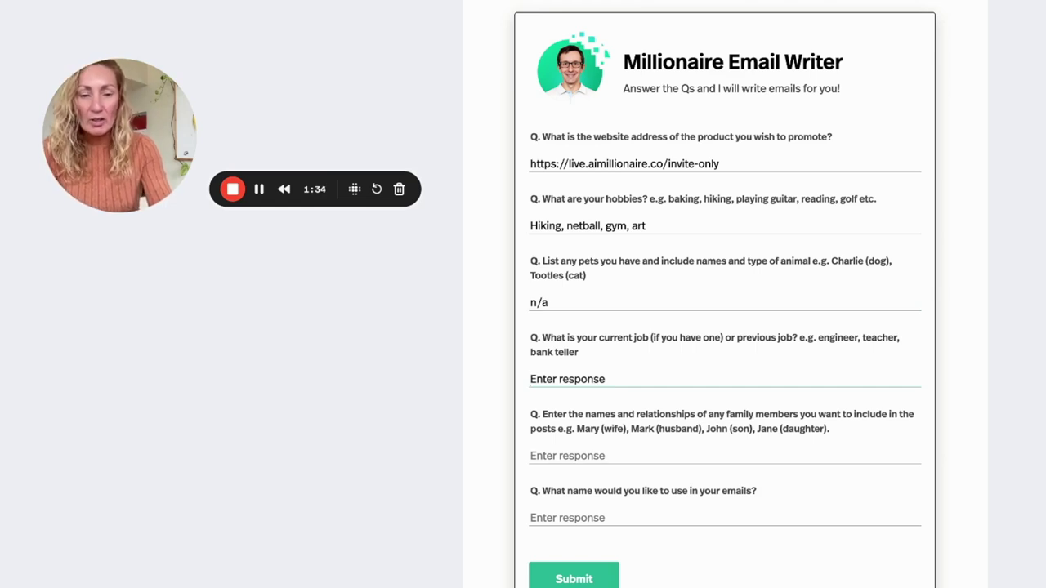
pyautogui.write('Operat')
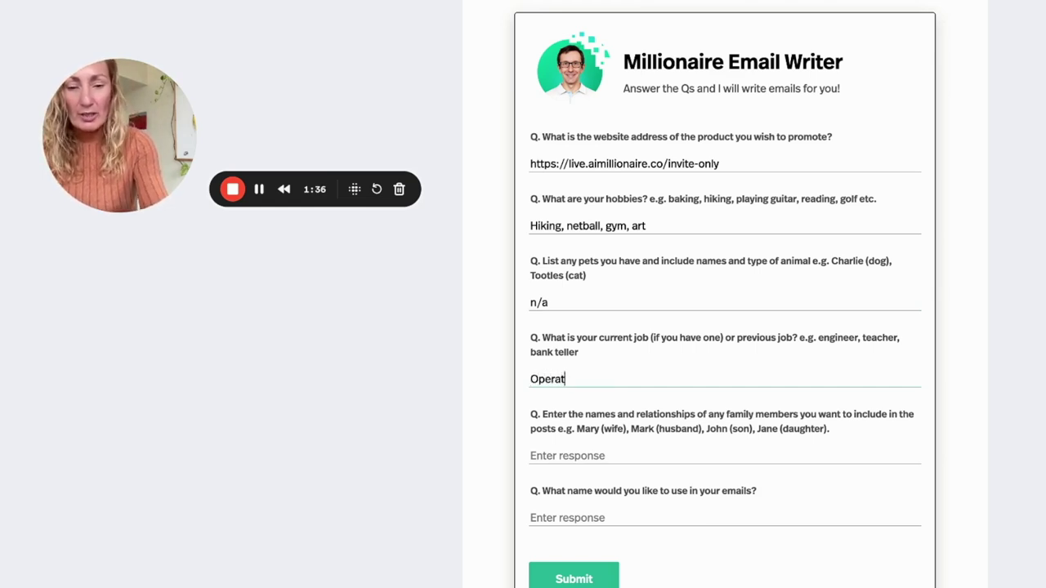
pyautogui.write('ions anm')
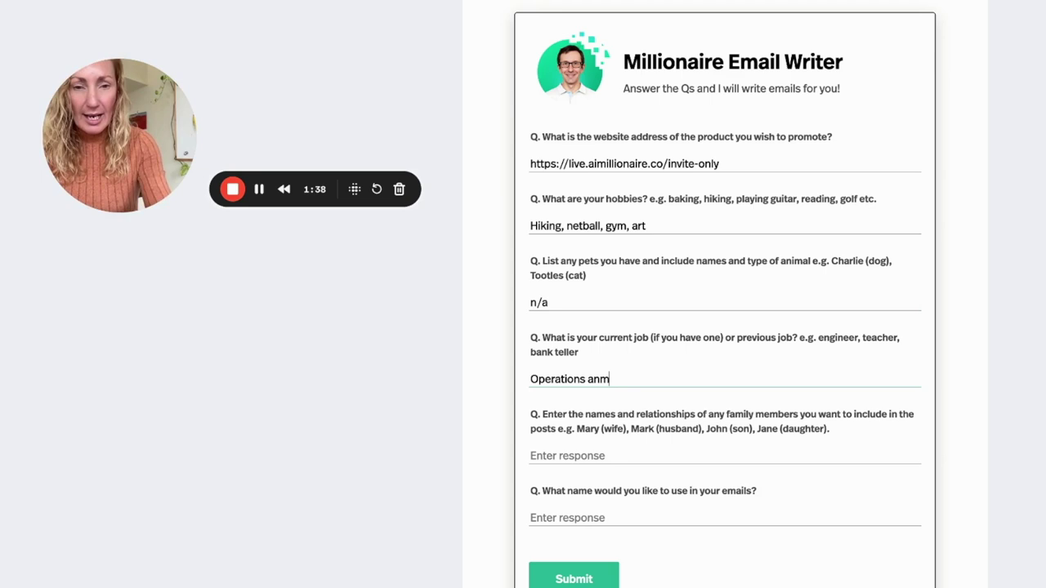
pyautogui.press('BackSpace')
pyautogui.write('d ')
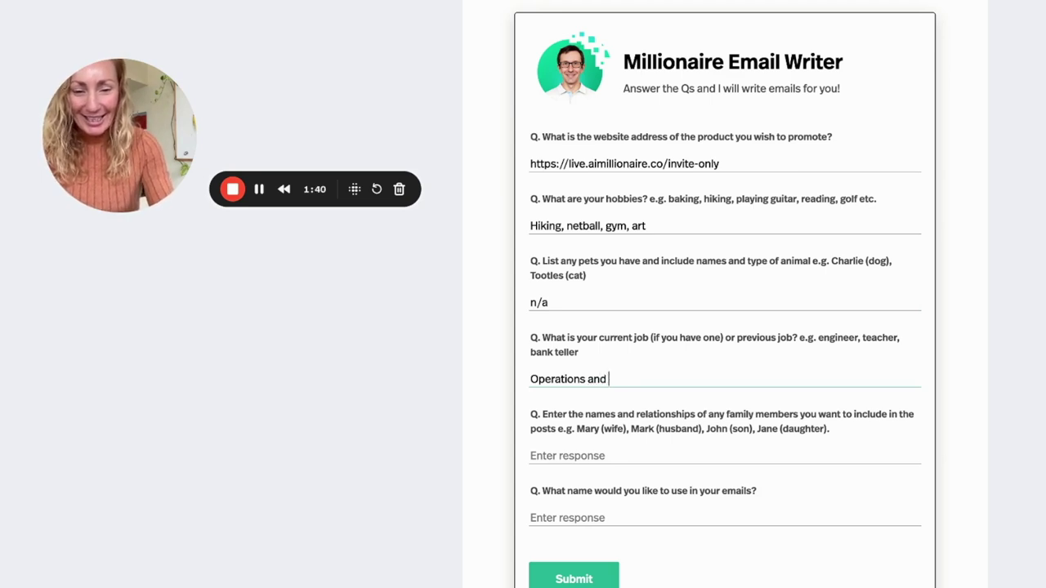
pyautogui.write('JV Manger')
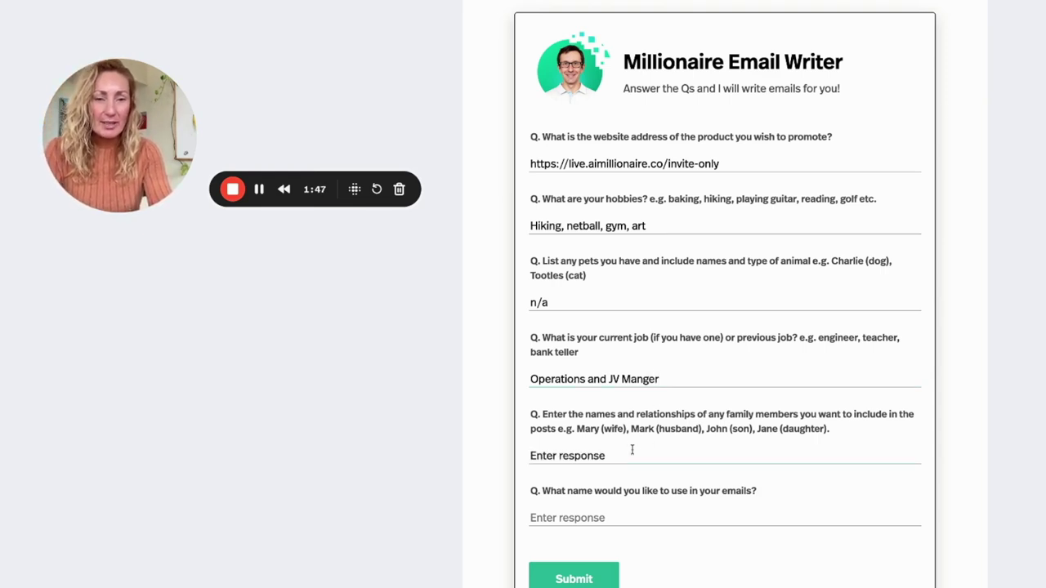
# List the family members aged 21, 15 and 14, and enter the correctly spelled sender name
pyautogui.click(632, 449)
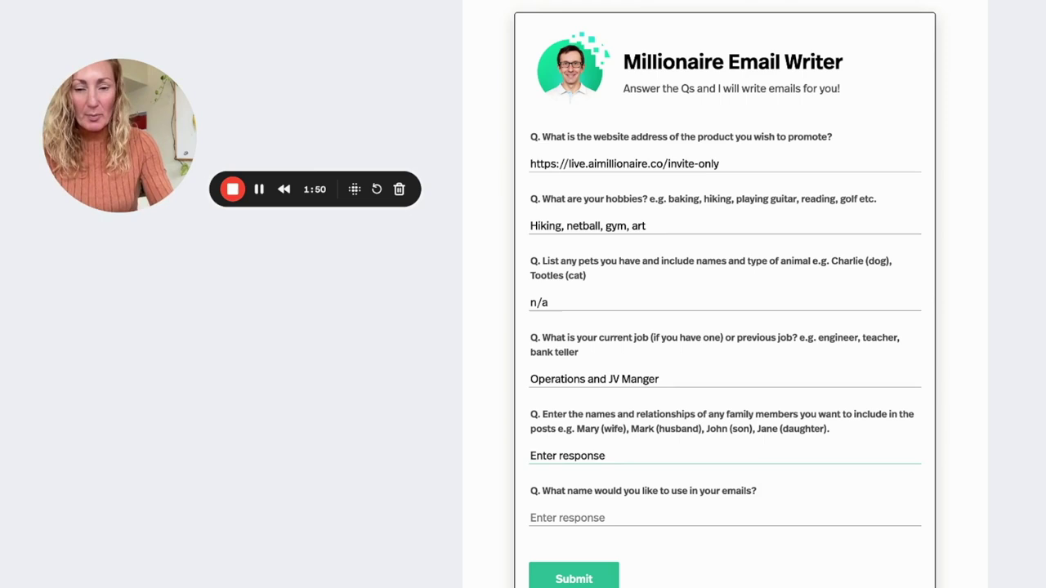
pyautogui.write('Austi')
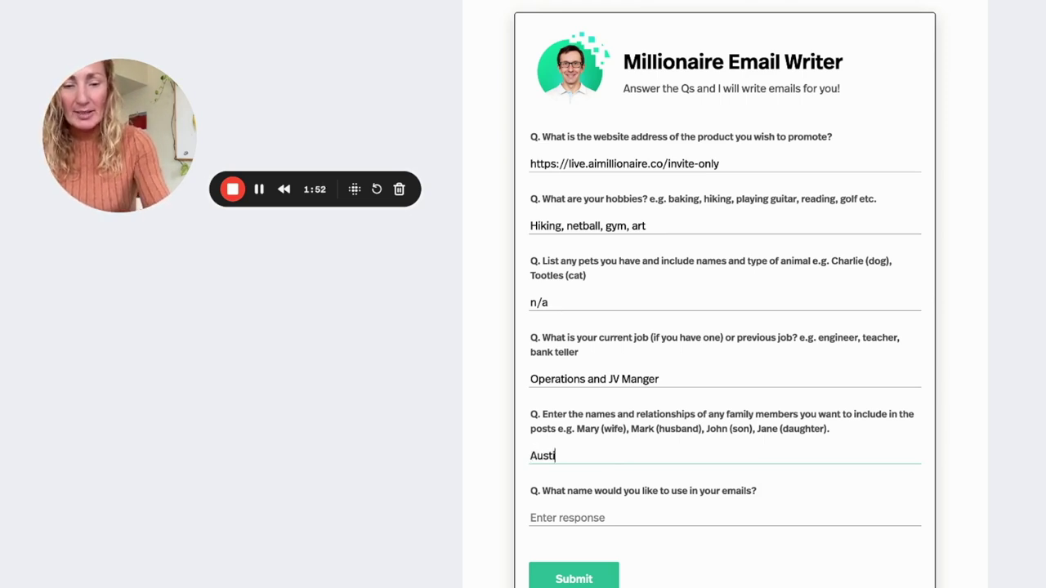
pyautogui.write('n 21years ')
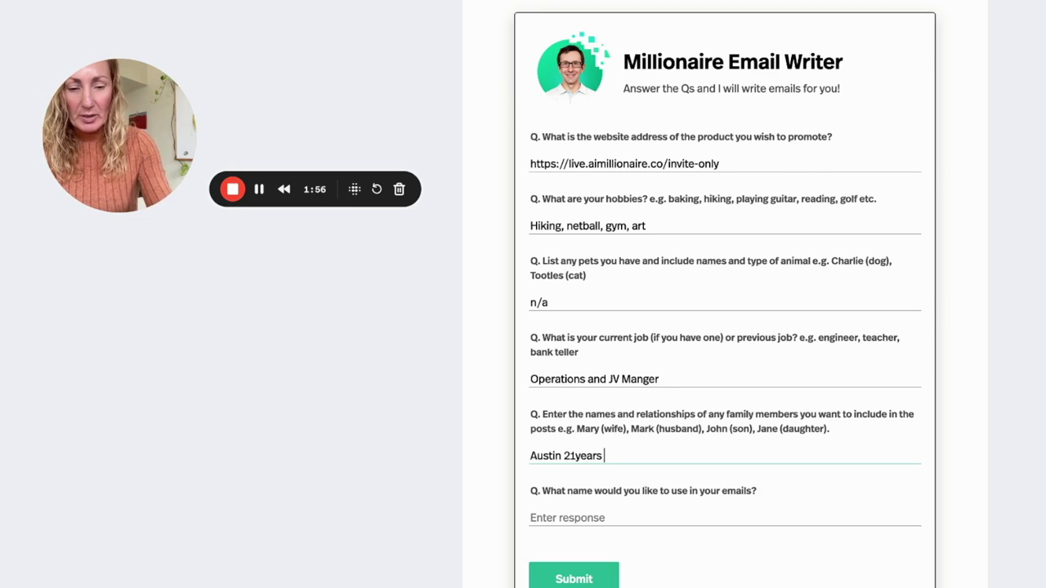
pyautogui.write('Nolah')
pyautogui.press('BackSpace')
pyautogui.press('BackSpace')
pyautogui.press('BackSpace')
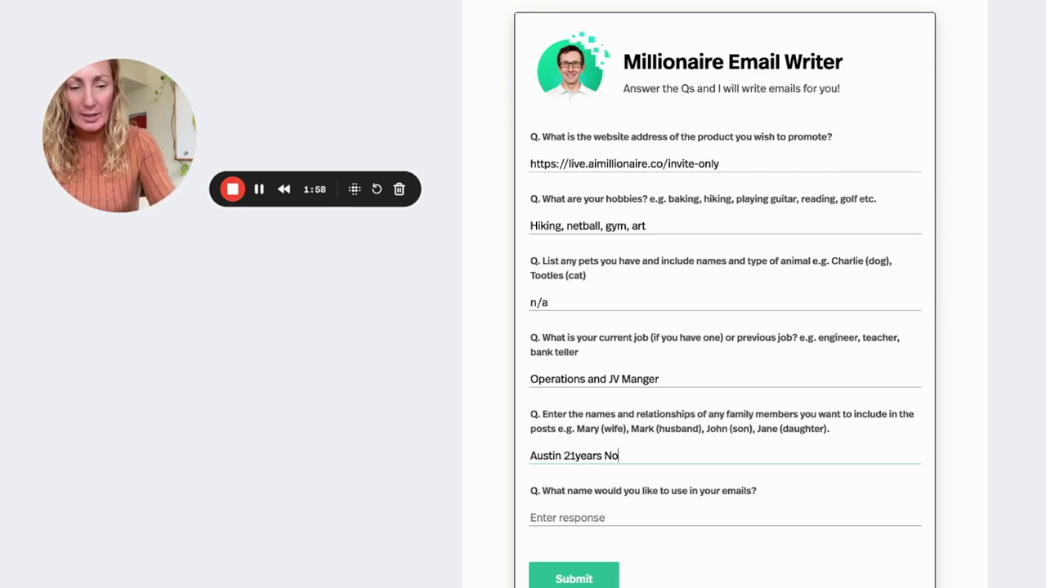
pyautogui.write('ah')
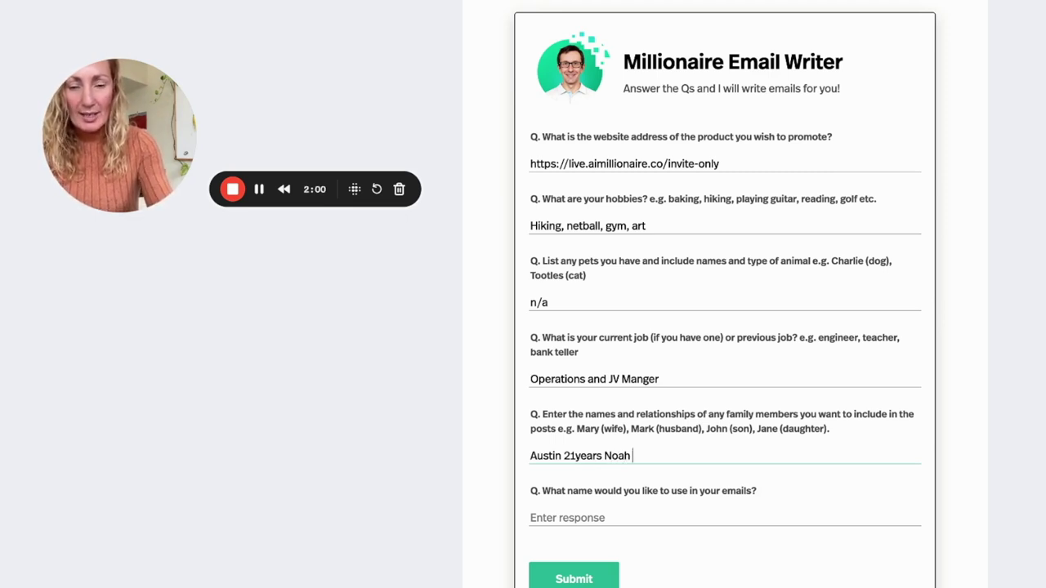
pyautogui.write(' 15years')
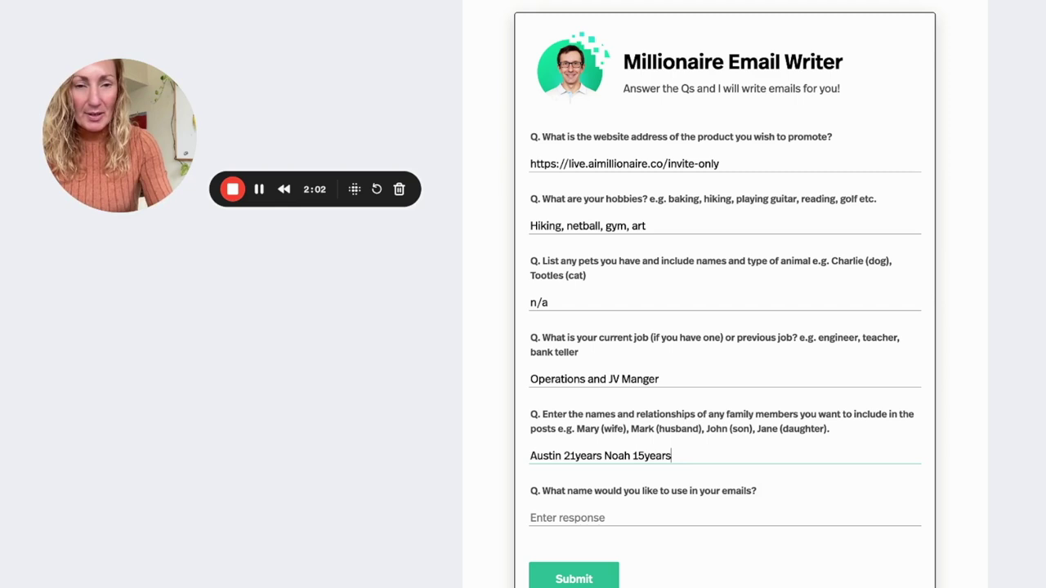
pyautogui.write(' K')
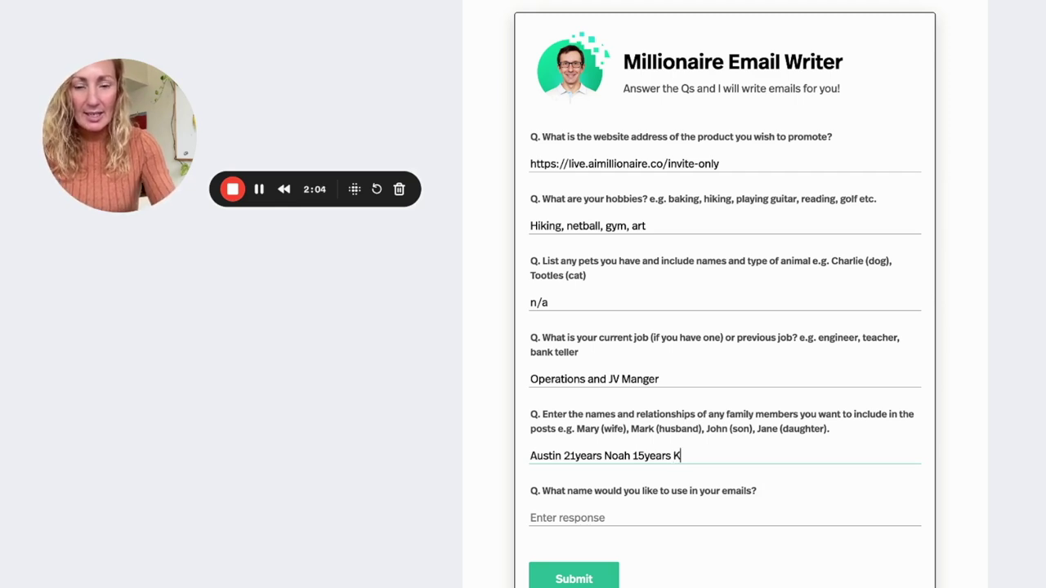
pyautogui.write('asey 14')
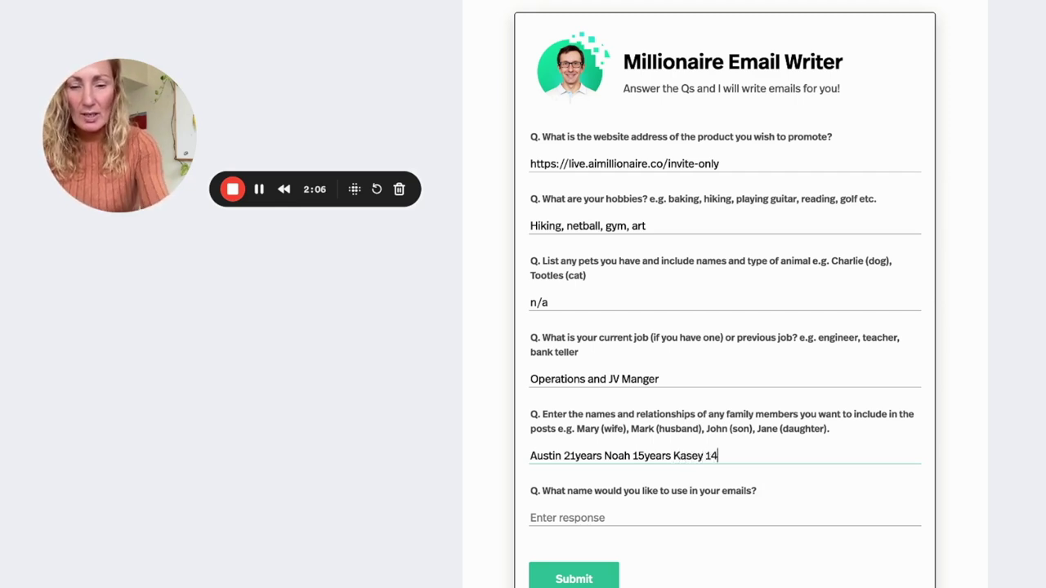
pyautogui.write(' years')
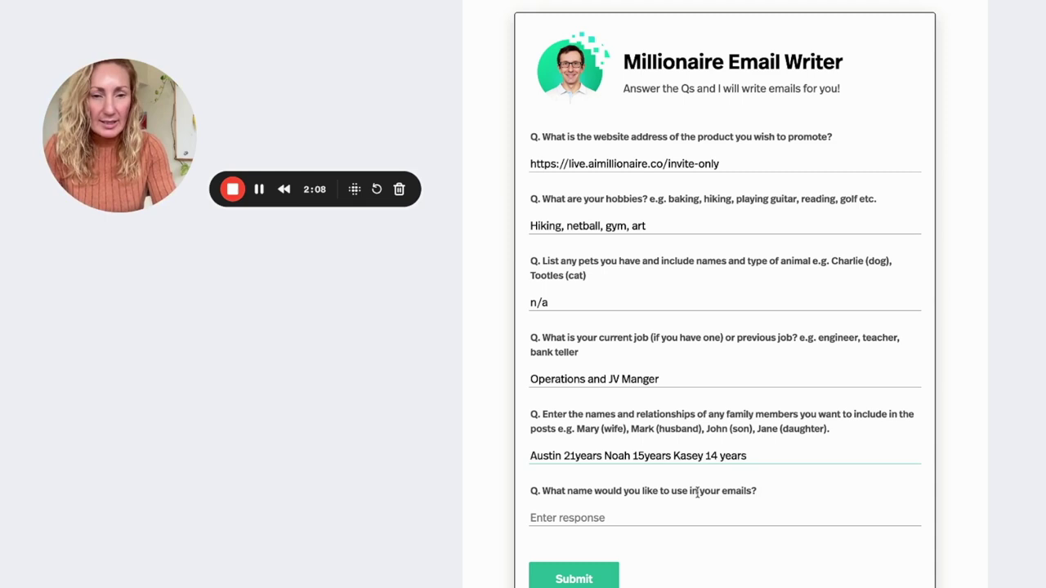
pyautogui.click(699, 515)
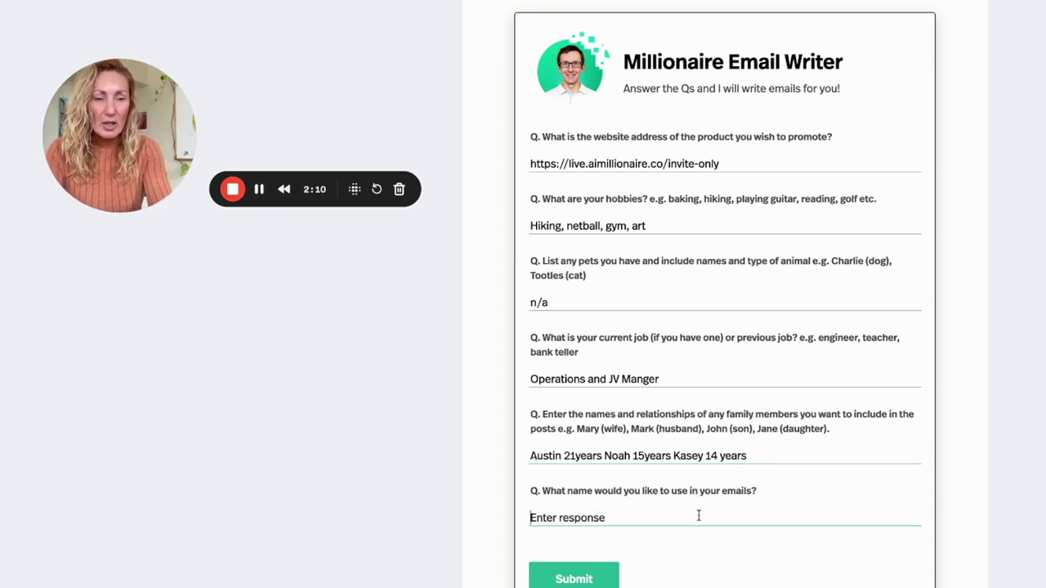
pyautogui.write('Pau')
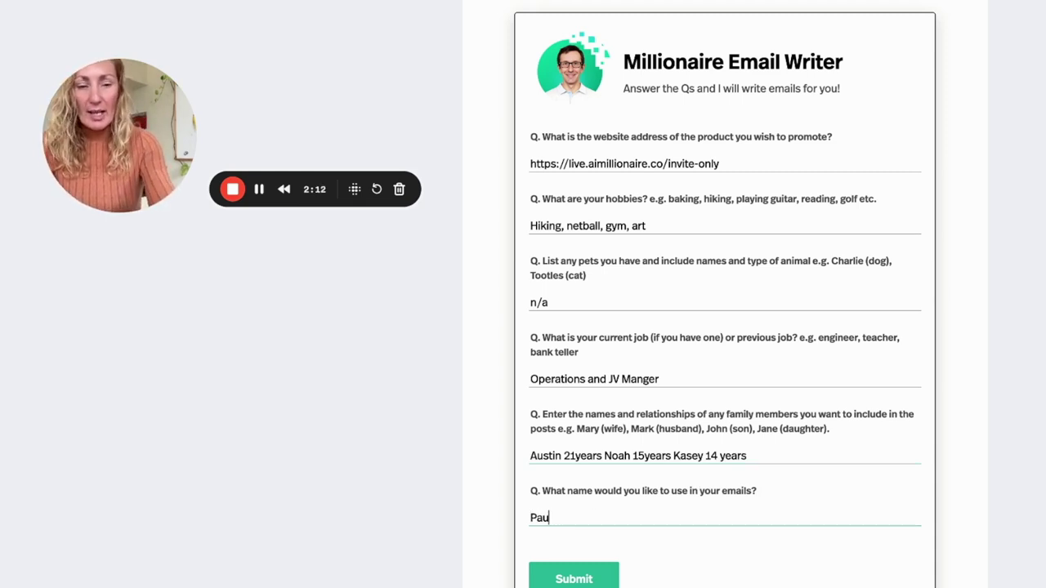
pyautogui.write('la-Marere')
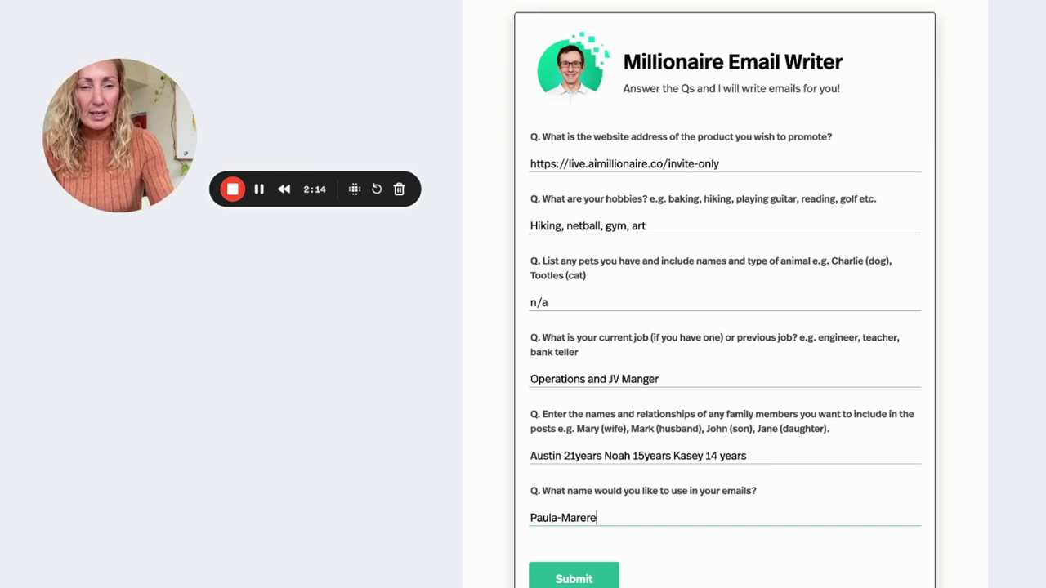
pyautogui.press('BackSpace')
pyautogui.press('BackSpace')
pyautogui.write('e')
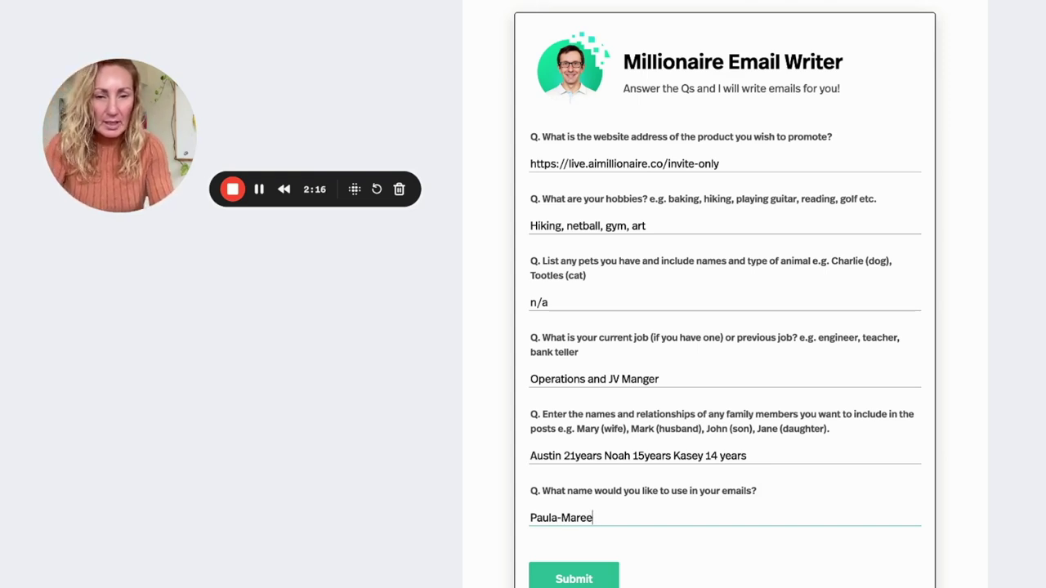
pyautogui.scroll(-1, 908, 500)
pyautogui.scroll(-2, 908, 500)
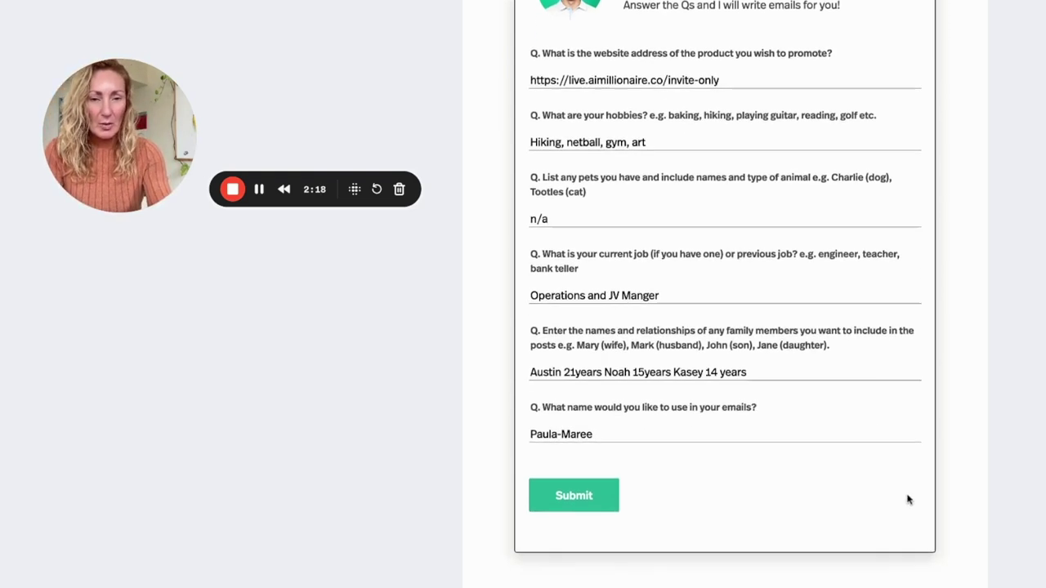
# Submit the Email Writer answers and scroll down to the generated Email #1
pyautogui.click(575, 468)
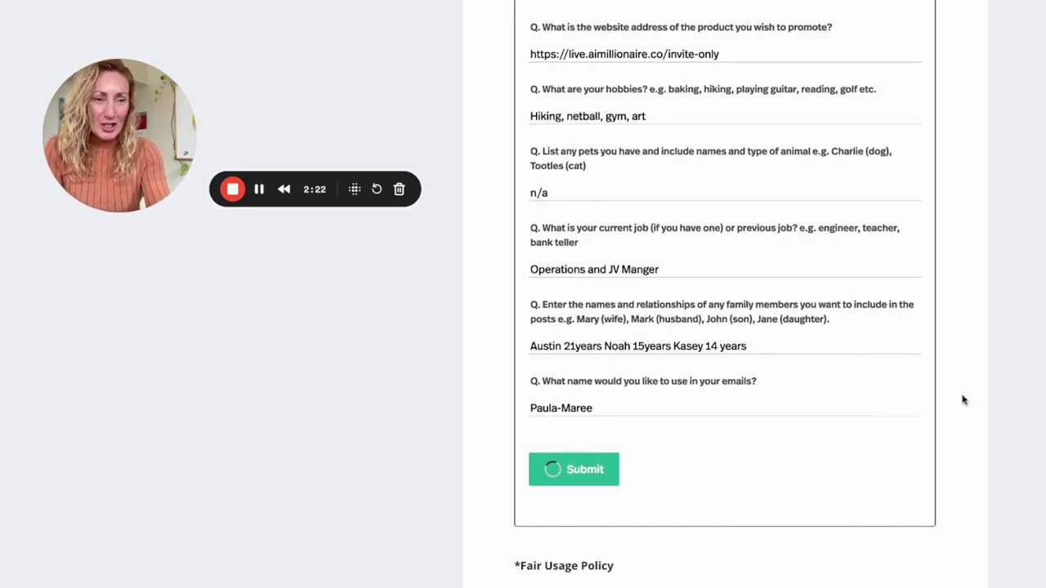
pyautogui.scroll(-2, 962, 400)
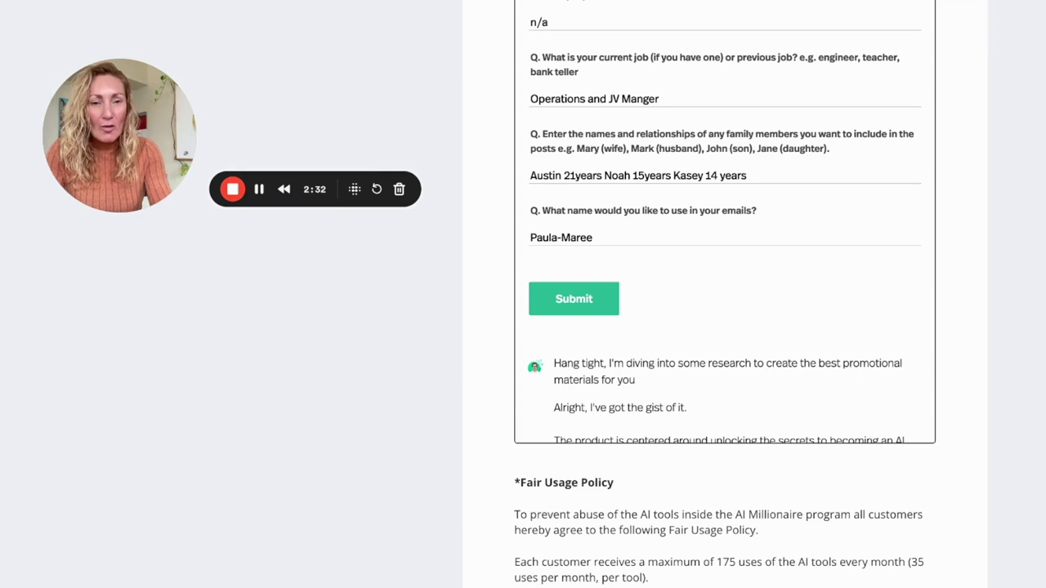
pyautogui.scroll(-1, 948, 392)
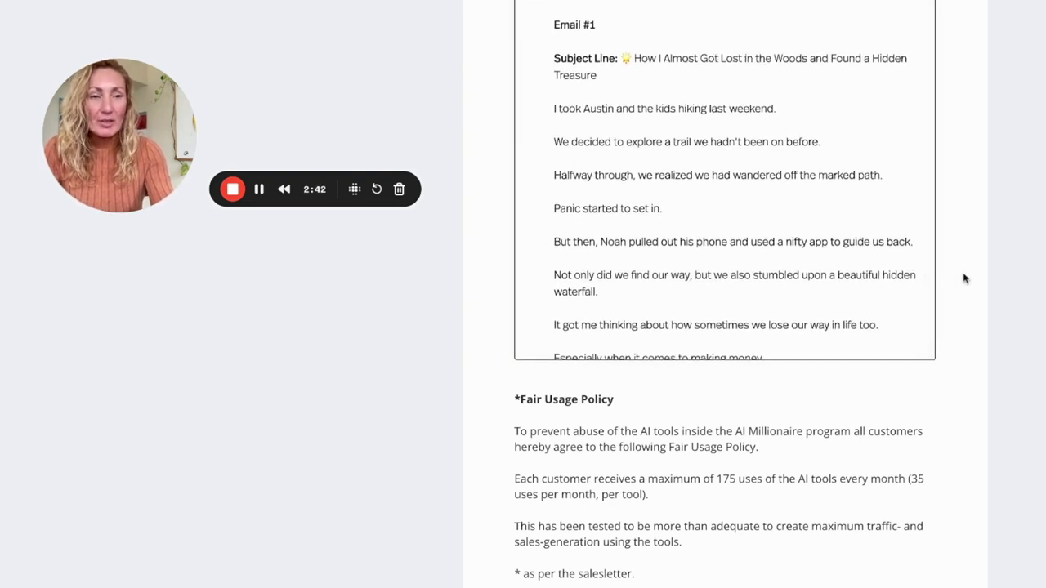
# Scroll through the generated emails up to Email #4 and down to the Movie-Maker form
pyautogui.scroll(3, 1012, 284)
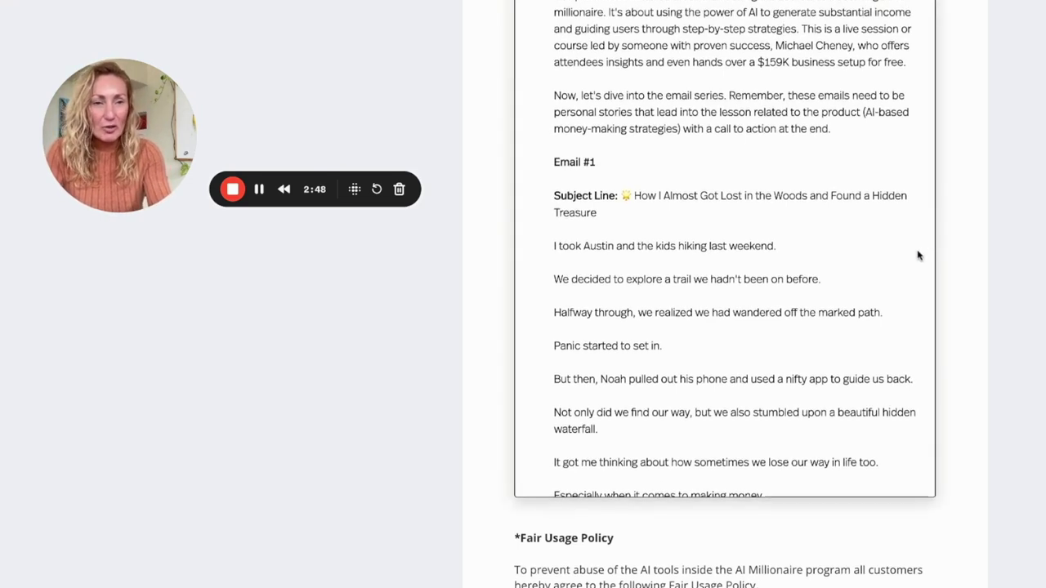
pyautogui.scroll(-3, 917, 257)
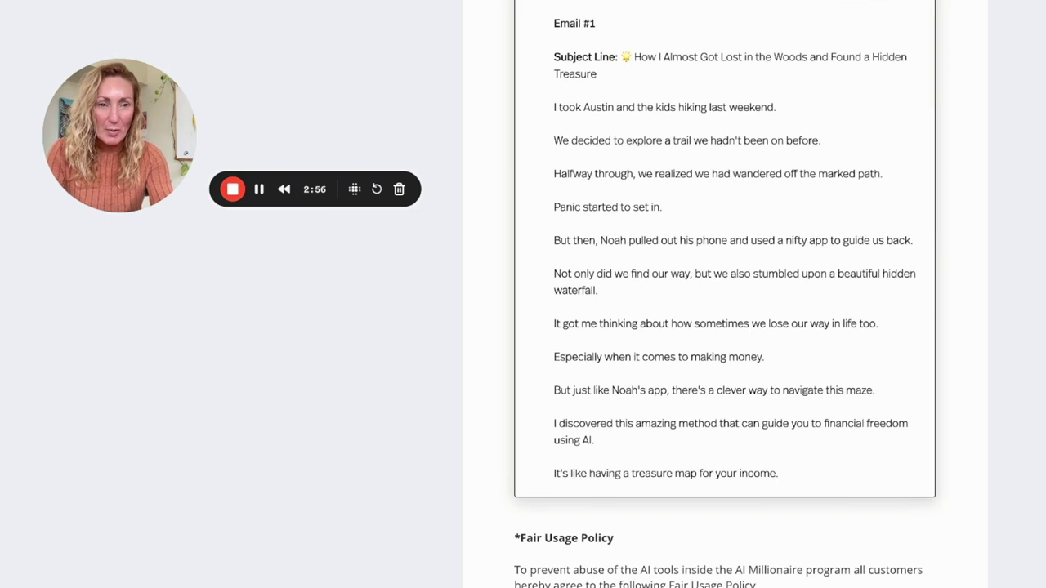
pyautogui.scroll(-3, 725, 249)
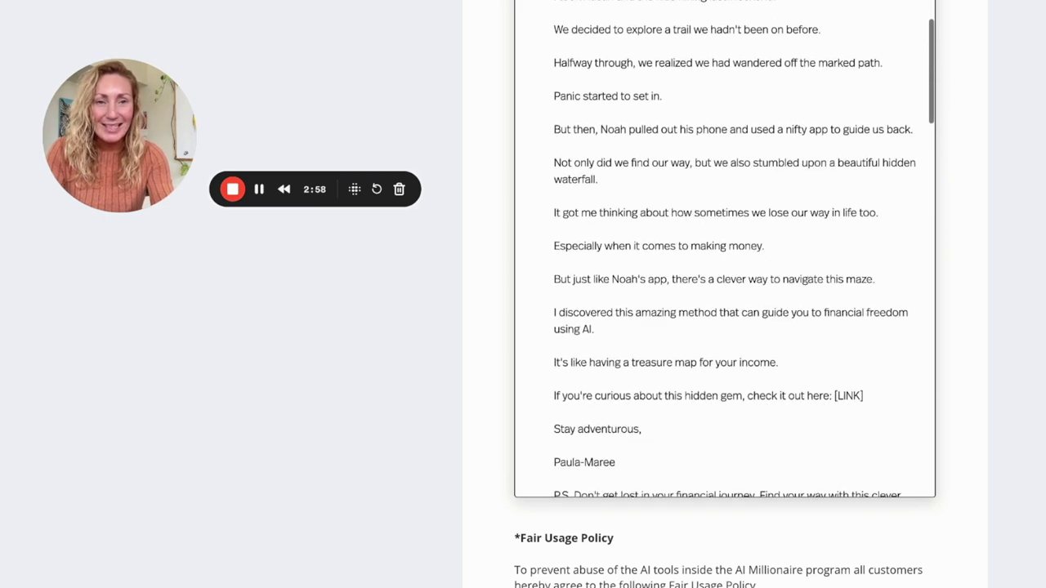
pyautogui.scroll(-2, 724, 250)
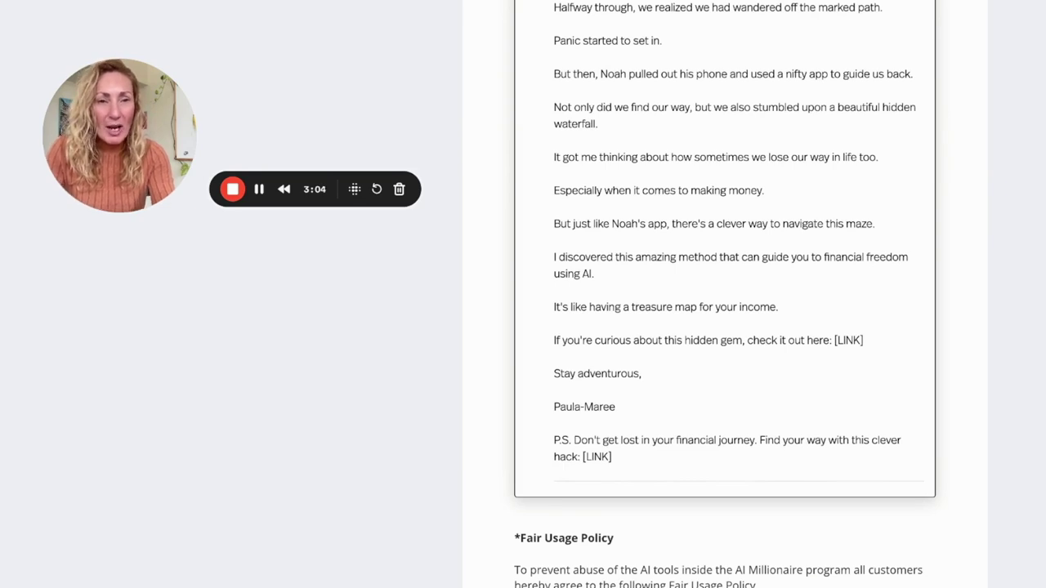
pyautogui.scroll(-1, 724, 249)
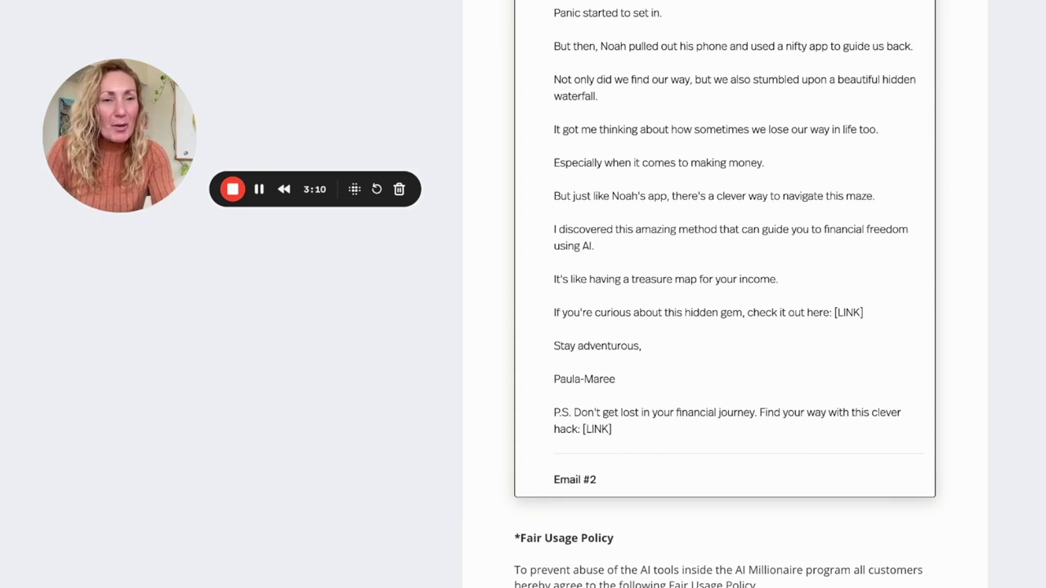
pyautogui.scroll(-2, 724, 249)
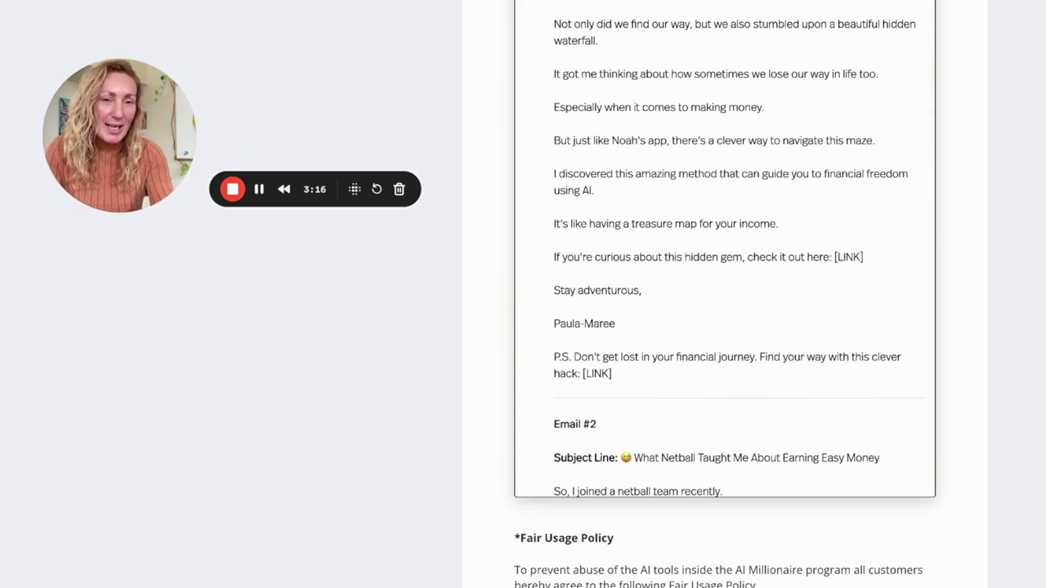
pyautogui.scroll(-3, 724, 249)
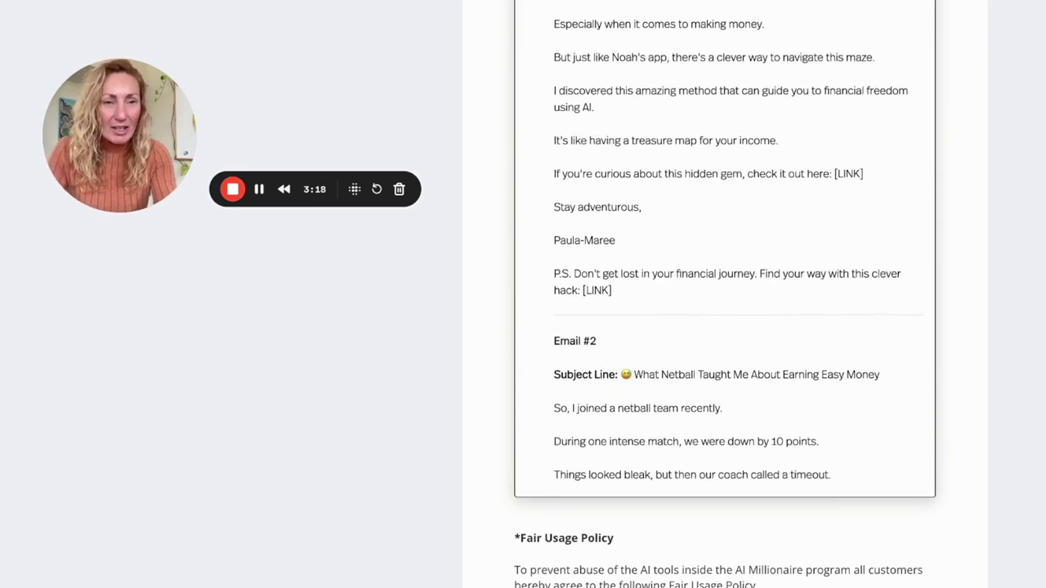
pyautogui.scroll(-2, 724, 249)
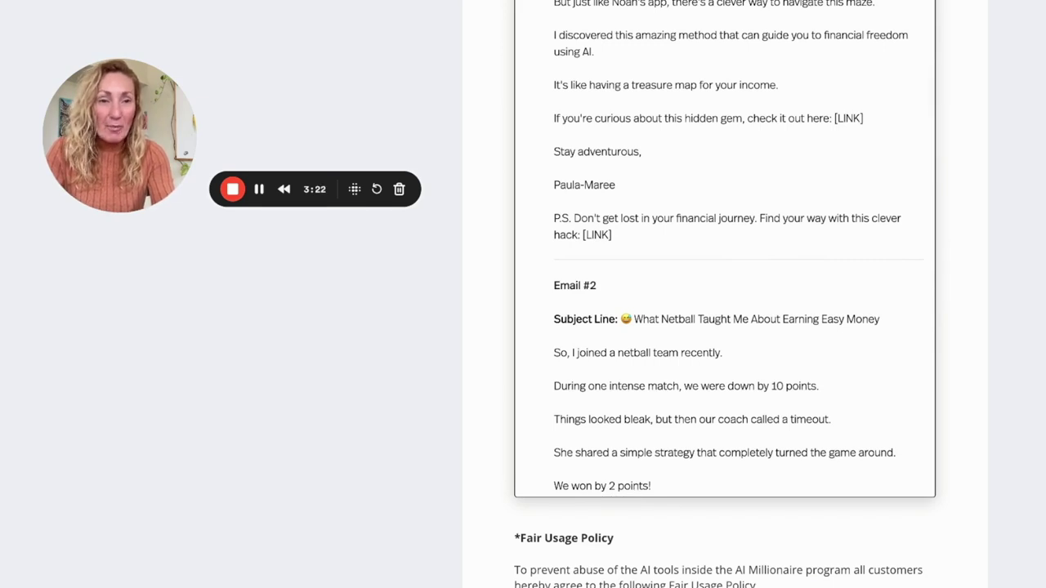
pyautogui.scroll(-1, 725, 250)
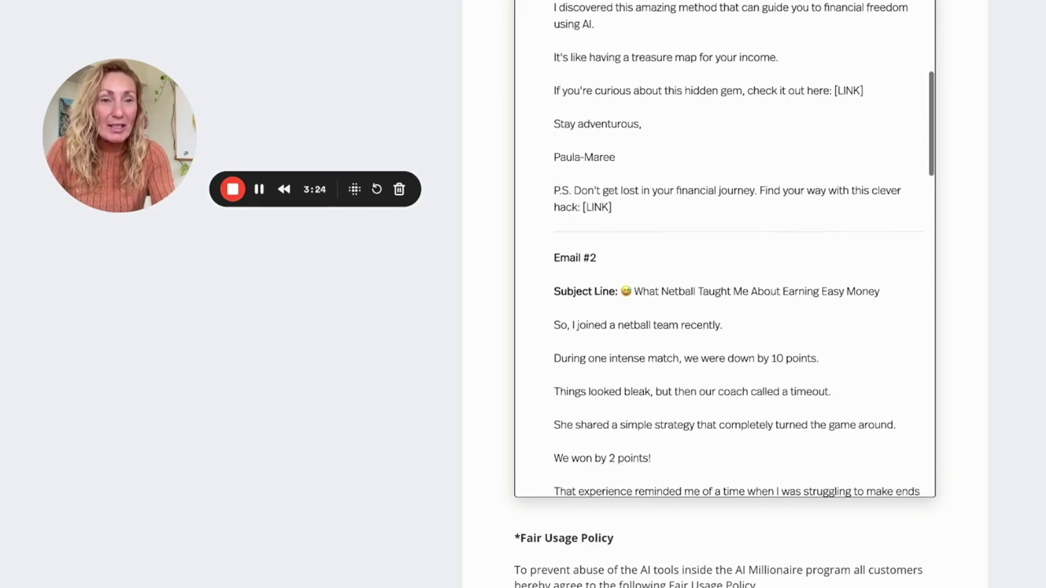
pyautogui.scroll(-2, 725, 250)
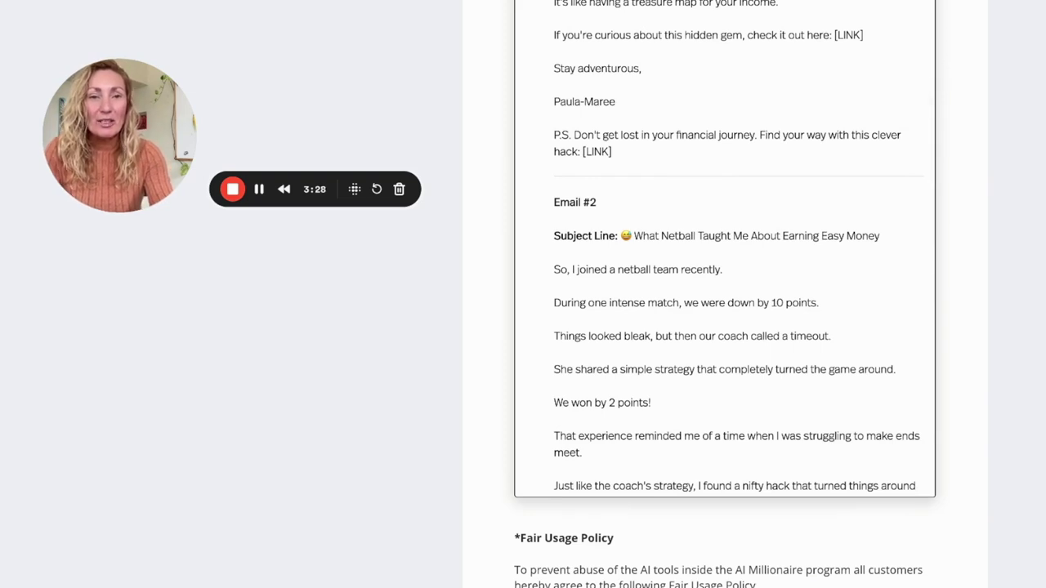
pyautogui.scroll(-2, 724, 249)
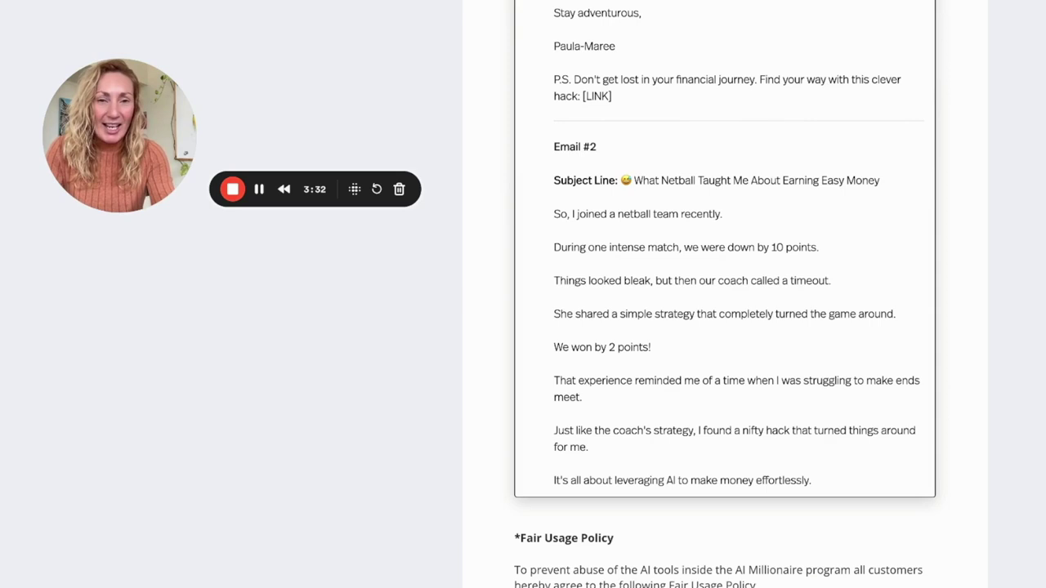
pyautogui.scroll(-8, 724, 249)
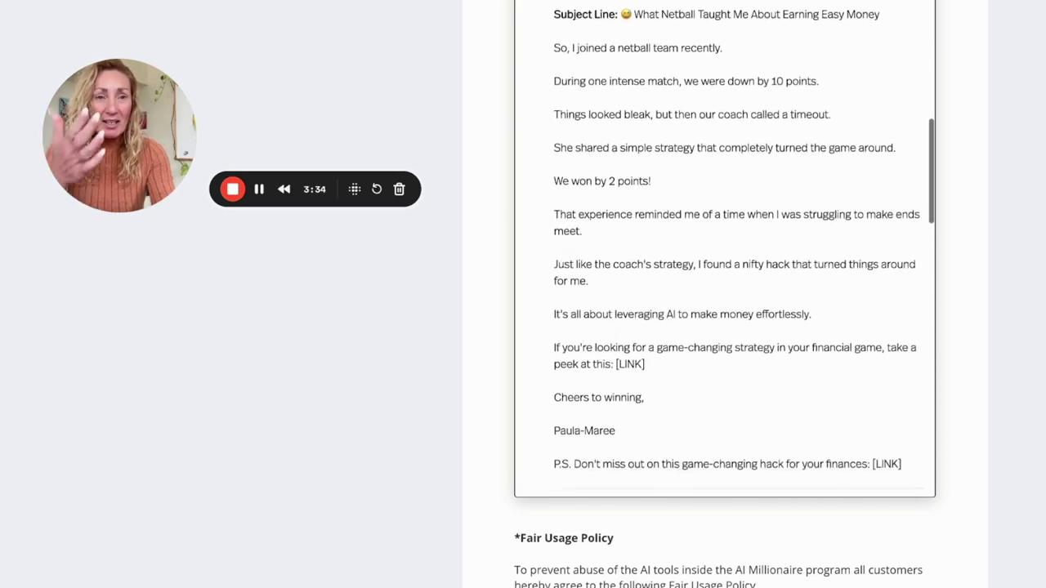
pyautogui.scroll(-10, 724, 249)
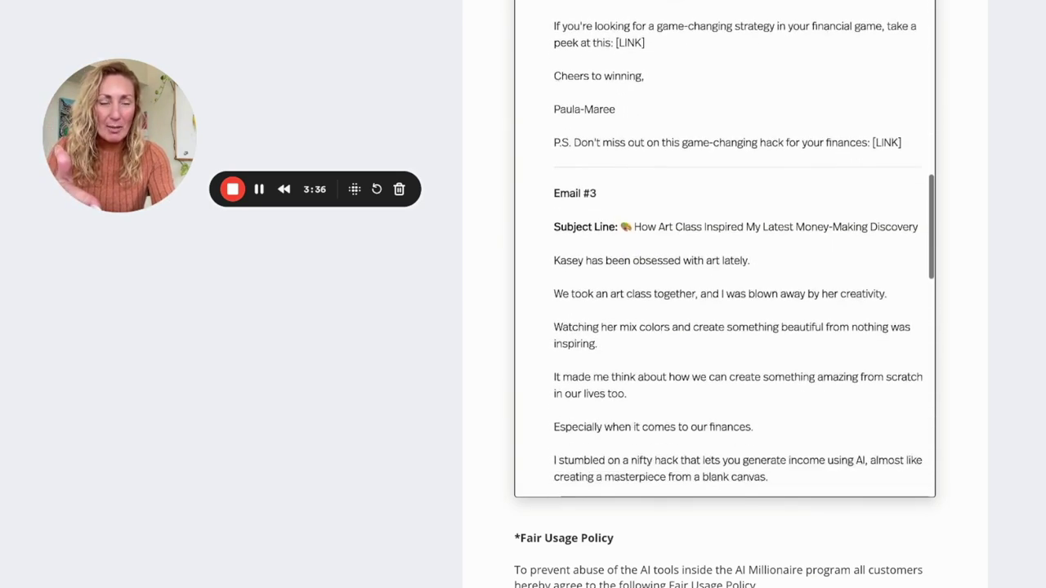
pyautogui.scroll(-6, 724, 249)
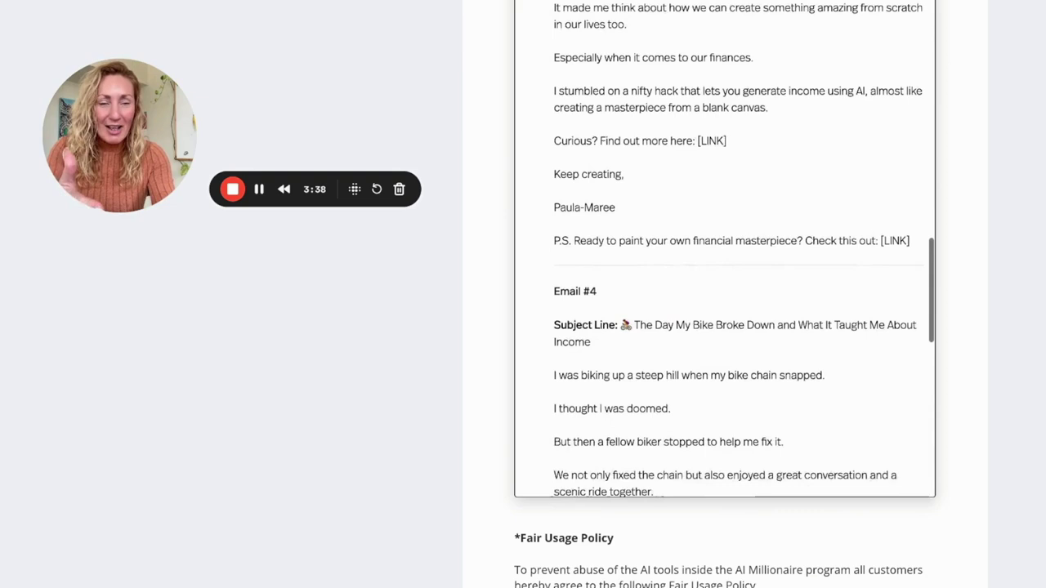
pyautogui.scroll(-4, 724, 249)
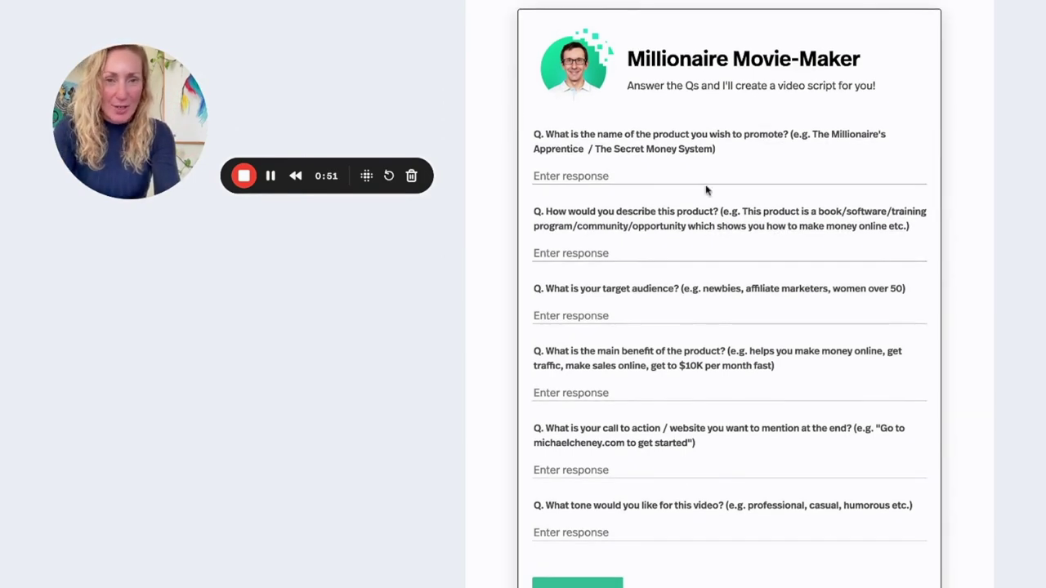
# Enter 'The Secret Money System' as the product name, copied from the example
pyautogui.moveTo(614, 149); pyautogui.dragTo(715, 149)
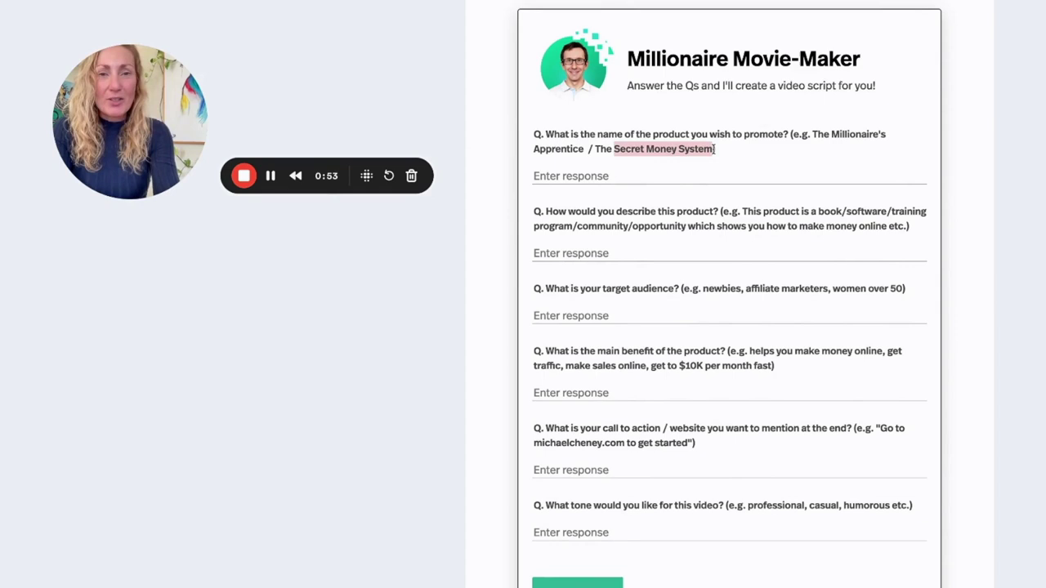
pyautogui.hotkey('shift', 'Left')
pyautogui.hotkey('shift', 'Left')
pyautogui.hotkey('shift', 'Left')
pyautogui.hotkey('shift', 'Left')
pyautogui.hotkey('ctrl', 'c')
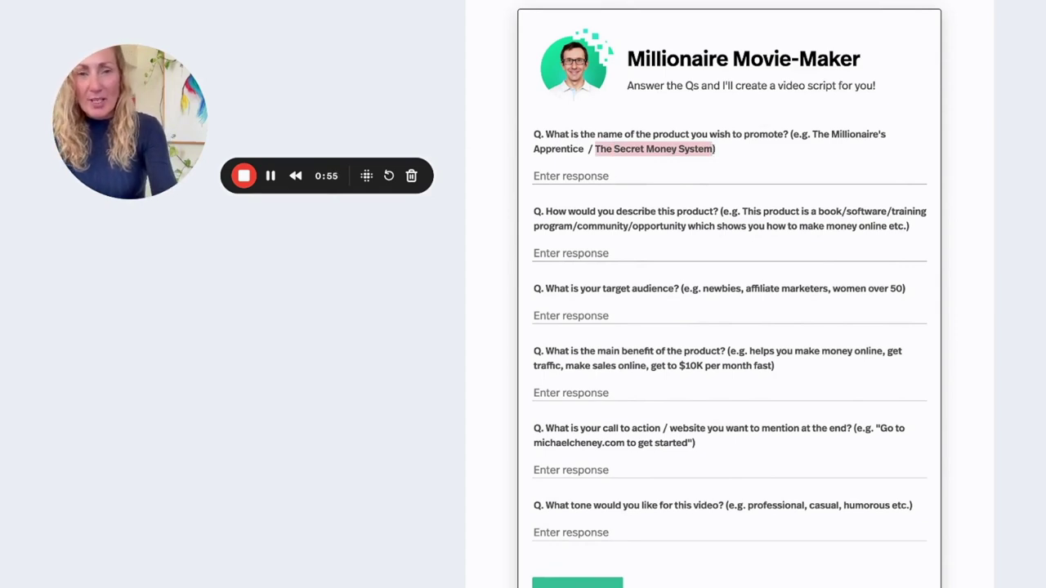
pyautogui.click(582, 173)
pyautogui.hotkey('ctrl', 'v')
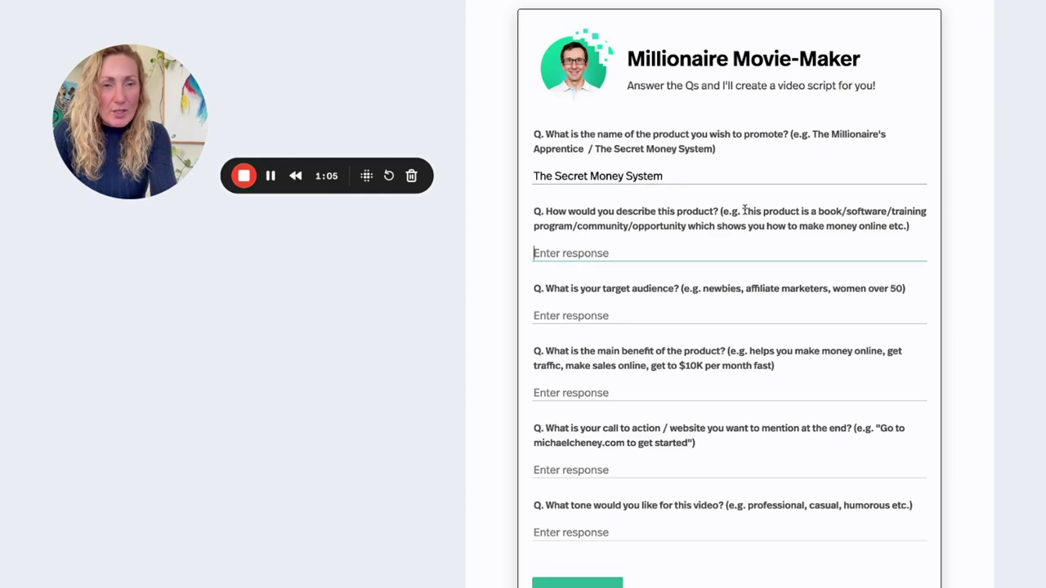
# Paste the example description and trim out 'book/software/' and 'community/' from it
pyautogui.moveTo(744, 210); pyautogui.dragTo(888, 226)
pyautogui.hotkey('ctrl', 'c')
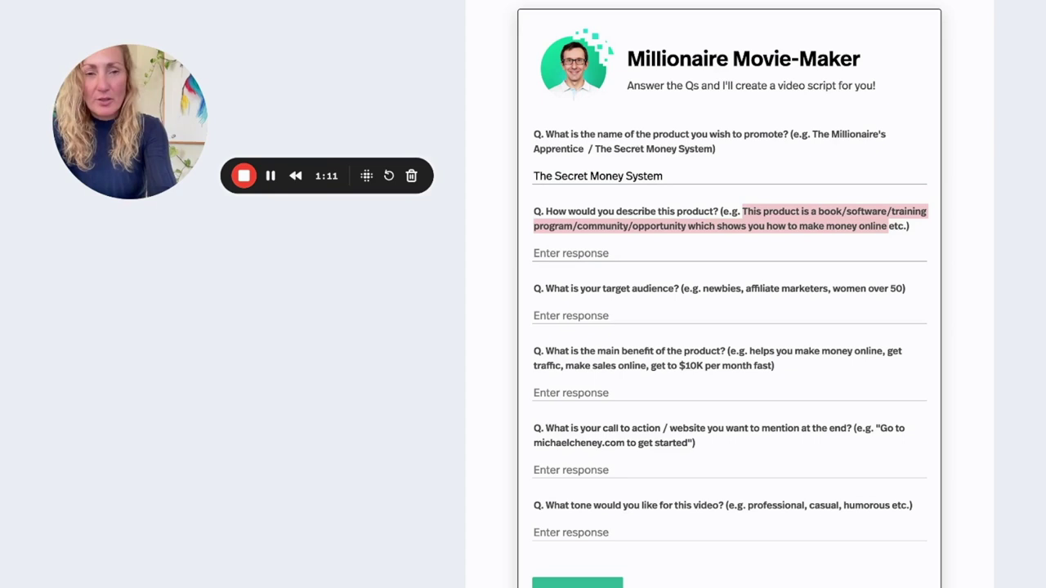
pyautogui.click(724, 254)
pyautogui.hotkey('ctrl', 'v')
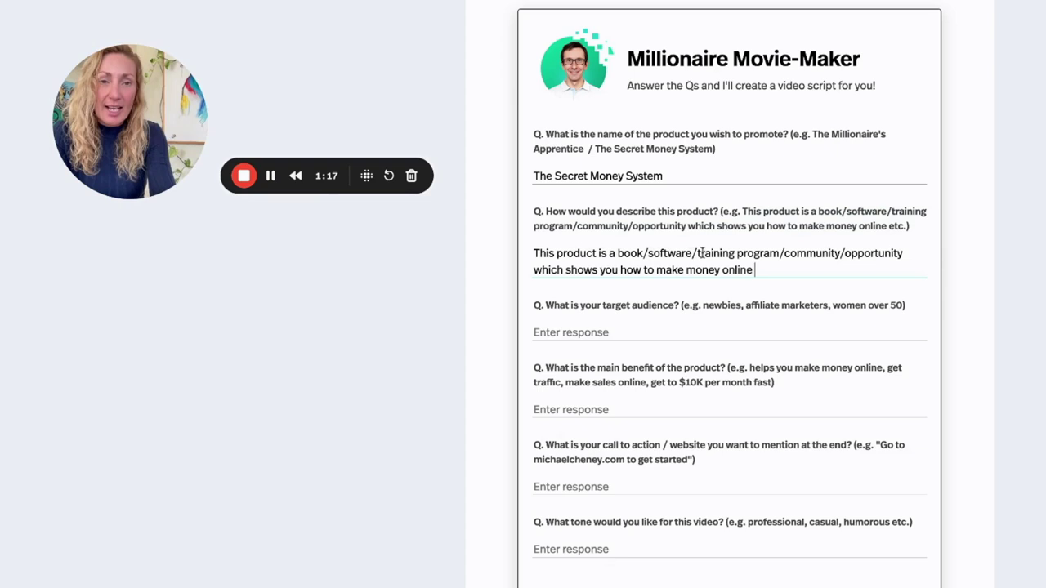
pyautogui.click(696, 254)
pyautogui.hotkey('shift', 'Left')
pyautogui.hotkey('shift', 'Left')
pyautogui.hotkey('shift', 'Left')
pyautogui.hotkey('shift', 'Left')
pyautogui.hotkey('shift', 'Left')
pyautogui.hotkey('shift', 'Left')
pyautogui.hotkey('shift', 'Left')
pyautogui.hotkey('shift', 'Left')
pyautogui.hotkey('shift', 'Left')
pyautogui.hotkey('shift', 'Left')
pyautogui.hotkey('shift', 'Left')
pyautogui.hotkey('shift', 'Left')
pyautogui.hotkey('shift', 'Left')
pyautogui.hotkey('shift', 'Left')
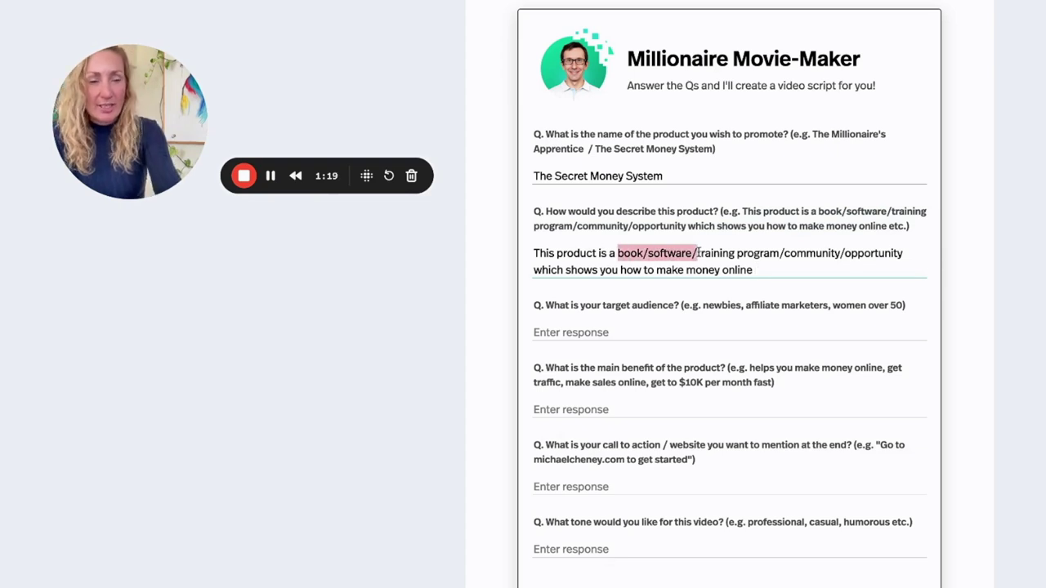
pyautogui.press('BackSpace')
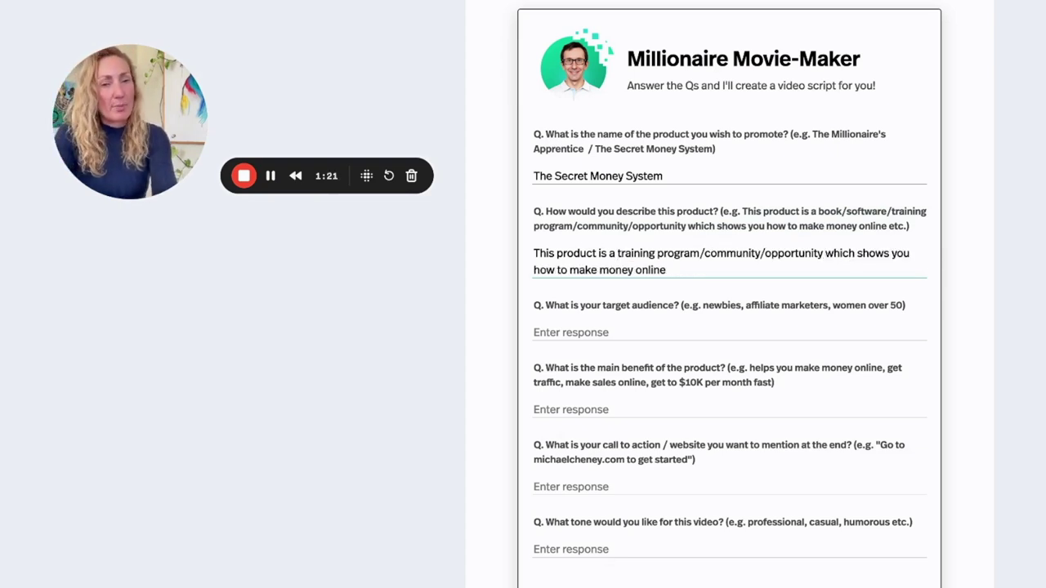
pyautogui.click(766, 254)
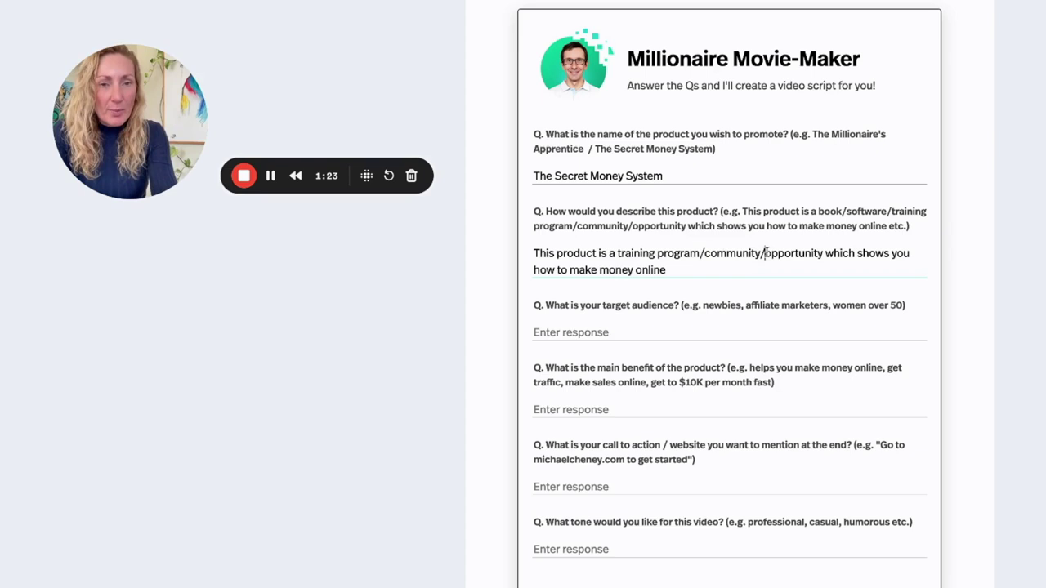
pyautogui.hotkey('shift', 'Left')
pyautogui.hotkey('shift', 'Left')
pyautogui.hotkey('shift', 'Left')
pyautogui.hotkey('shift', 'Left')
pyautogui.hotkey('shift', 'Left')
pyautogui.hotkey('shift', 'Left')
pyautogui.hotkey('shift', 'Left')
pyautogui.hotkey('shift', 'Left')
pyautogui.hotkey('shift', 'Left')
pyautogui.hotkey('shift', 'Left')
pyautogui.hotkey('shift', 'Left')
pyautogui.press('BackSpace')
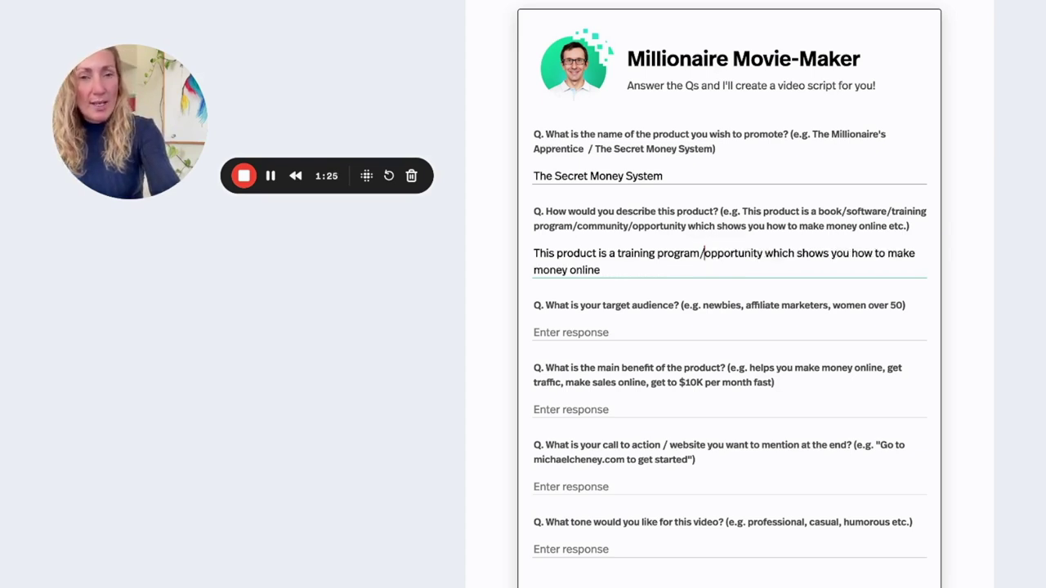
pyautogui.press('BackSpace')
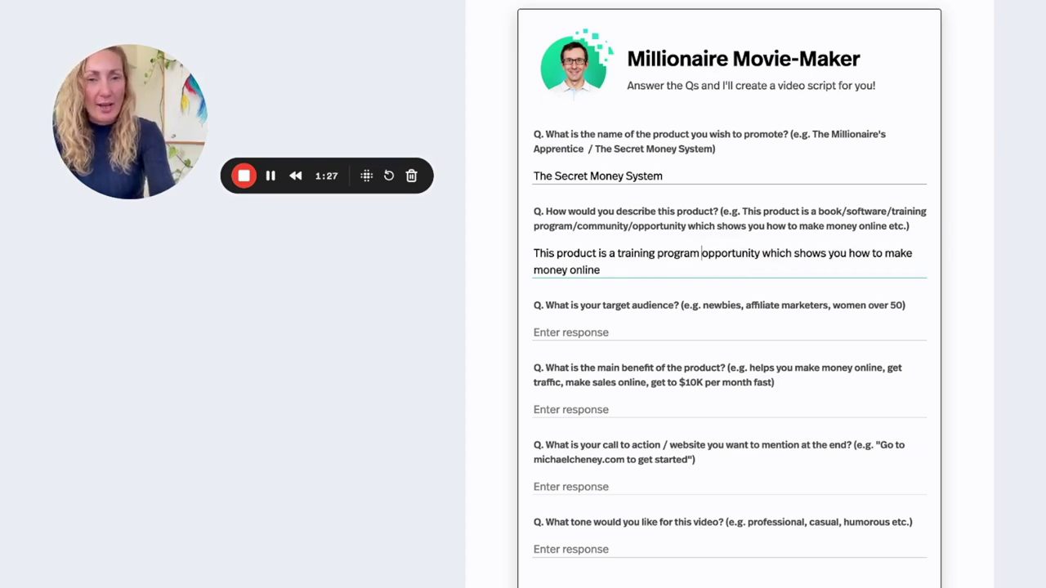
# Set the target audience to 'newbies, affiliate marketers, people over 40'
pyautogui.click(643, 328)
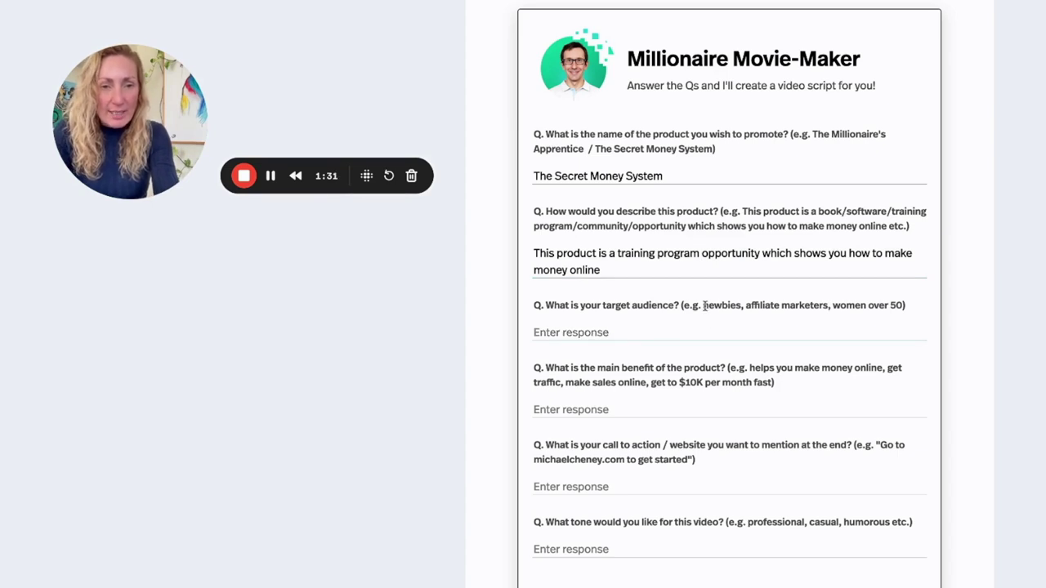
pyautogui.doubleClick(704, 305)
pyautogui.hotkey('shift', 'Right')
pyautogui.hotkey('shift', 'Right')
pyautogui.hotkey('shift', 'Right')
pyautogui.hotkey('shift', 'Right')
pyautogui.hotkey('shift', 'Right')
pyautogui.hotkey('shift', 'Right')
pyautogui.hotkey('shift', 'Right')
pyautogui.hotkey('shift', 'Right')
pyautogui.hotkey('shift', 'Right')
pyautogui.hotkey('shift', 'Right')
pyautogui.hotkey('shift', 'Right')
pyautogui.hotkey('shift', 'Right')
pyautogui.hotkey('shift', 'Right')
pyautogui.hotkey('shift', 'Right')
pyautogui.hotkey('shift', 'Right')
pyautogui.hotkey('shift', 'Right')
pyautogui.hotkey('shift', 'Right')
pyautogui.hotkey('shift', 'Right')
pyautogui.hotkey('shift', 'Right')
pyautogui.hotkey('shift', 'Right')
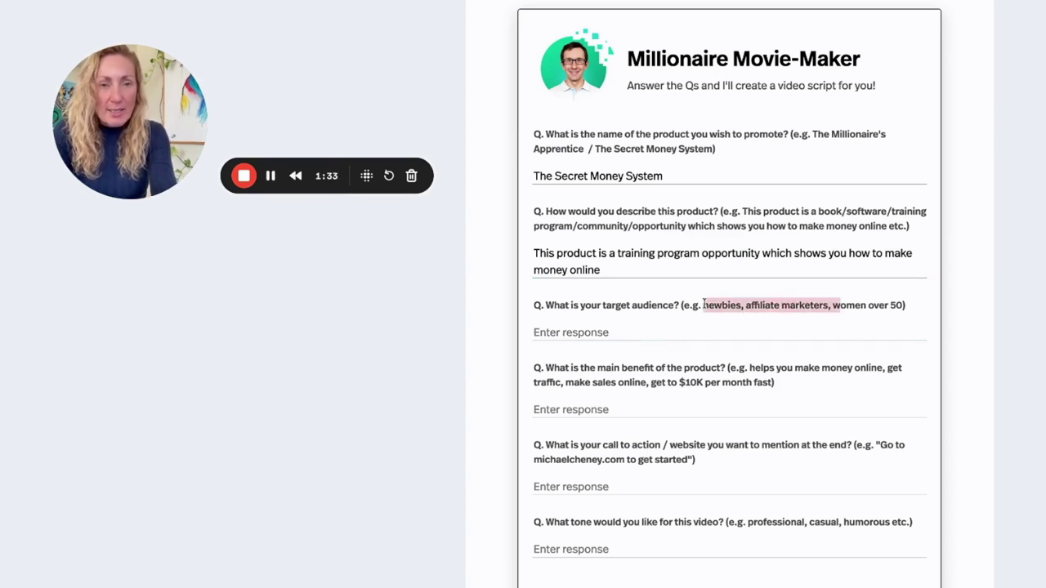
pyautogui.hotkey('shift', 'Left')
pyautogui.hotkey('shift', 'Left')
pyautogui.hotkey('shift', 'Left')
pyautogui.hotkey('ctrl', 'c')
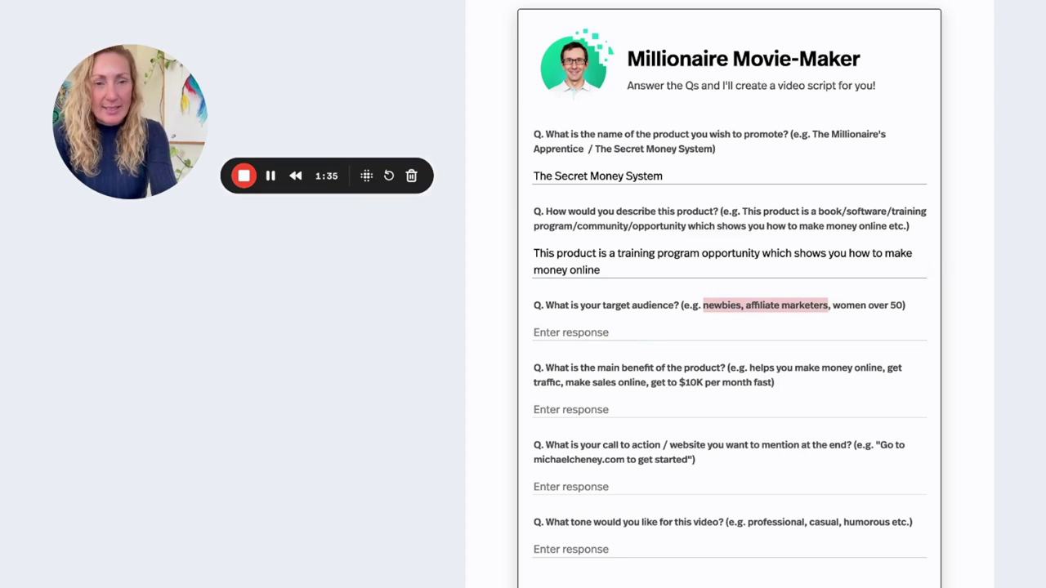
pyautogui.click(726, 335)
pyautogui.hotkey('ctrl', 'v')
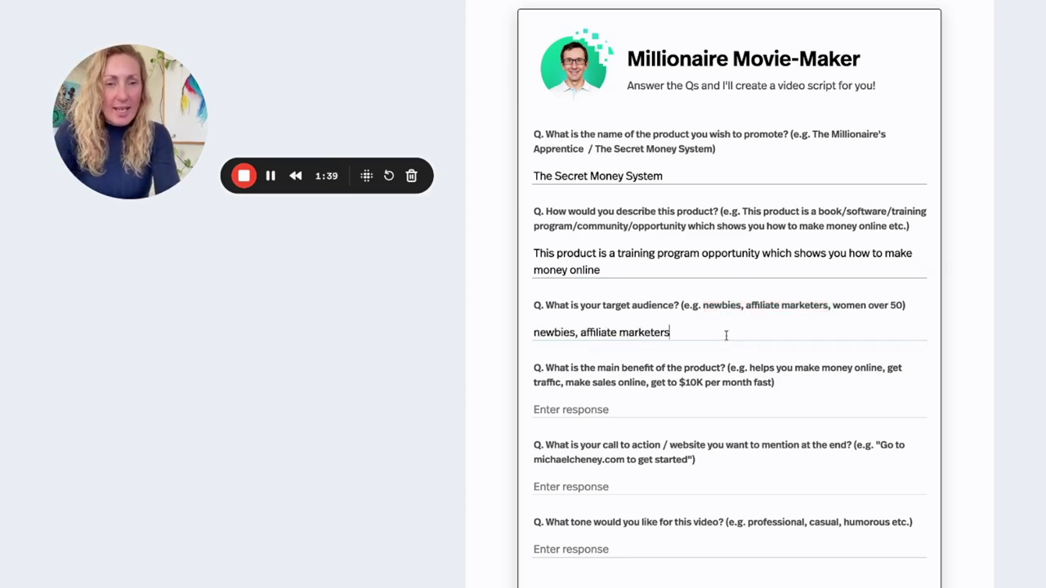
pyautogui.write(',')
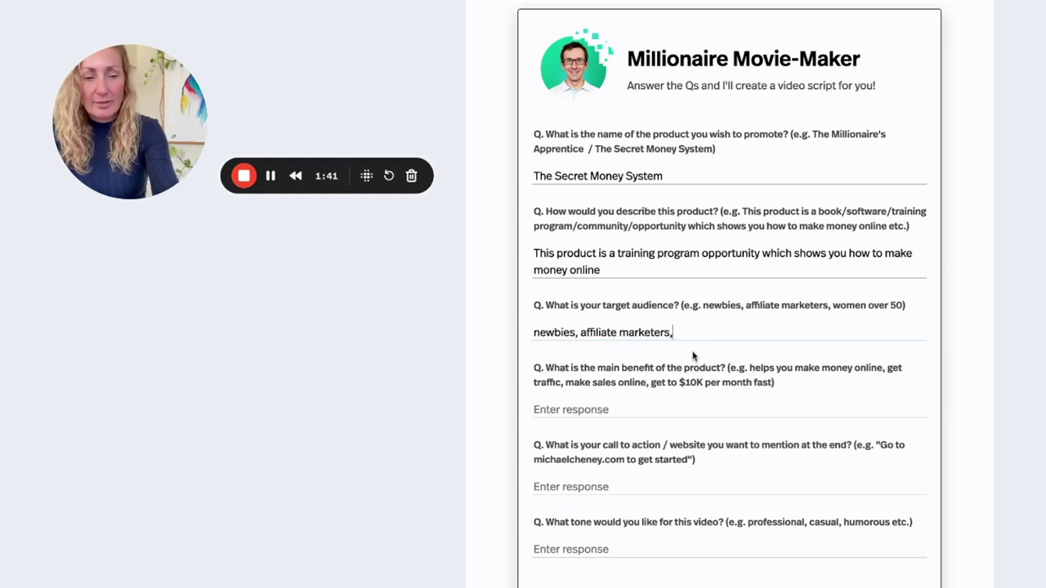
pyautogui.write(' people o')
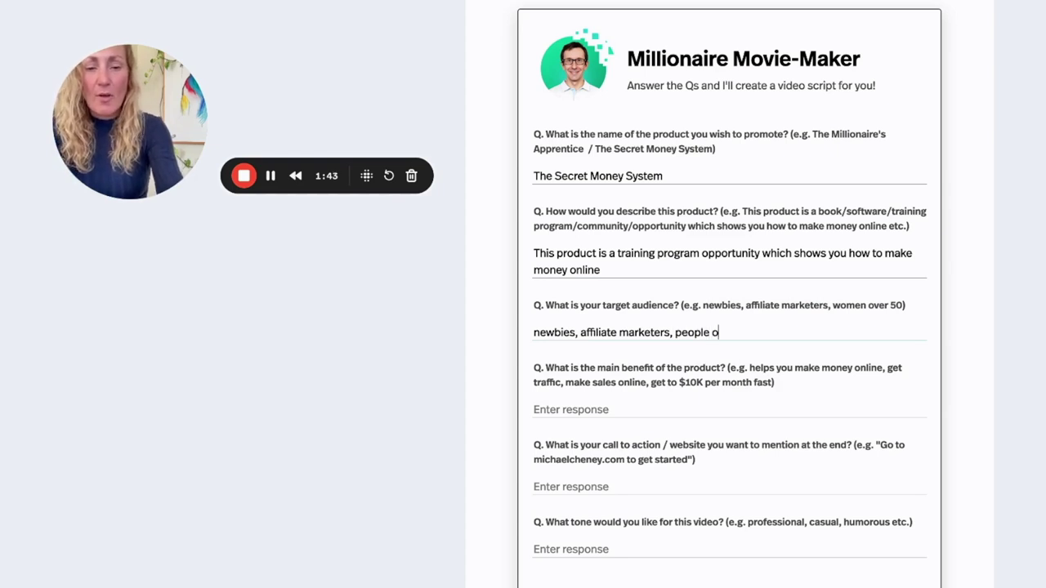
pyautogui.write('ver 40')
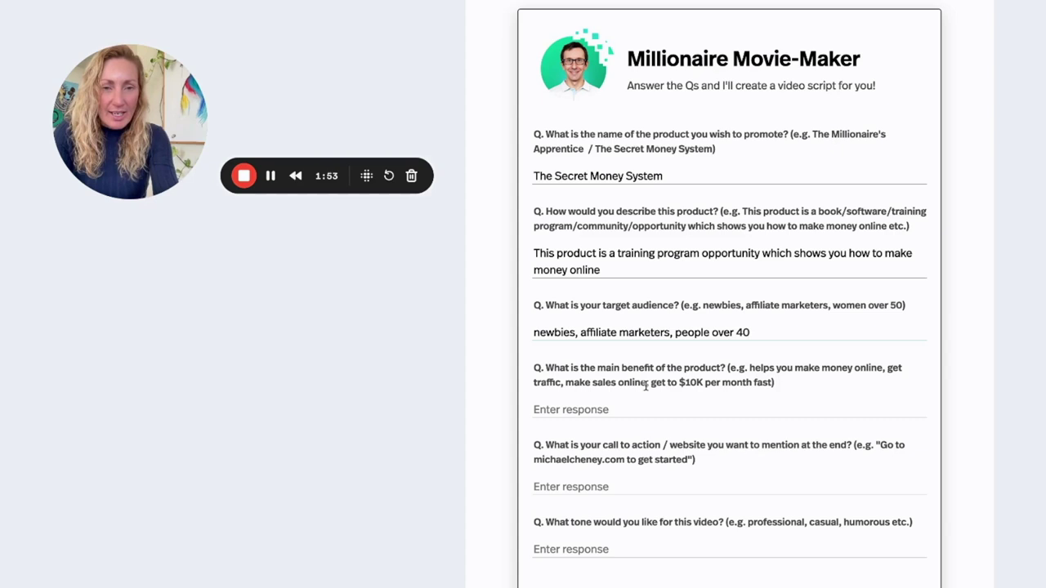
# Set the main benefit to 'make sales online' and the call to action to the start-page URL
pyautogui.moveTo(647, 386); pyautogui.dragTo(565, 384)
pyautogui.hotkey('ctrl', 'c')
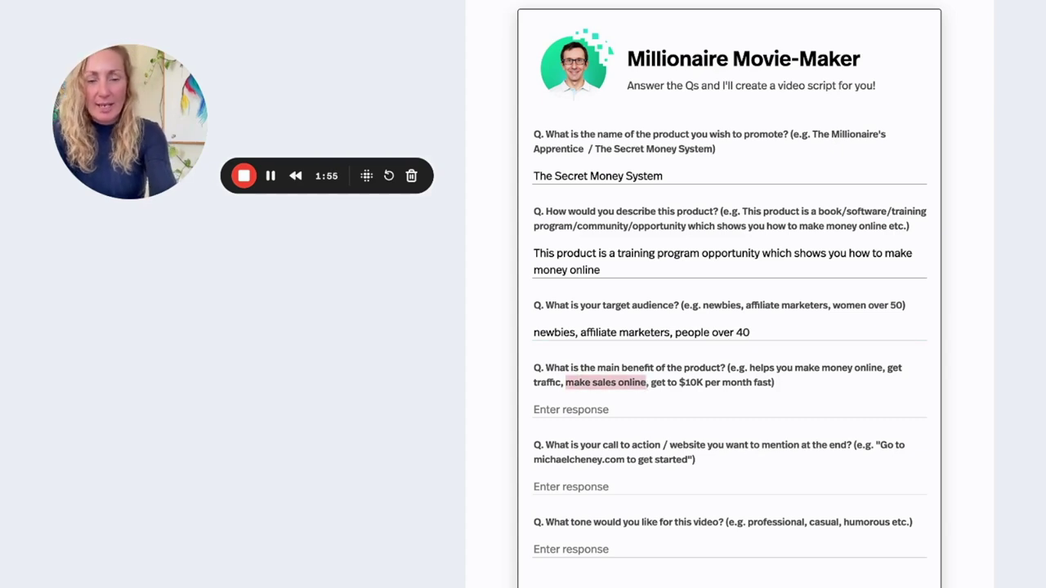
pyautogui.click(548, 401)
pyautogui.hotkey('ctrl', 'v')
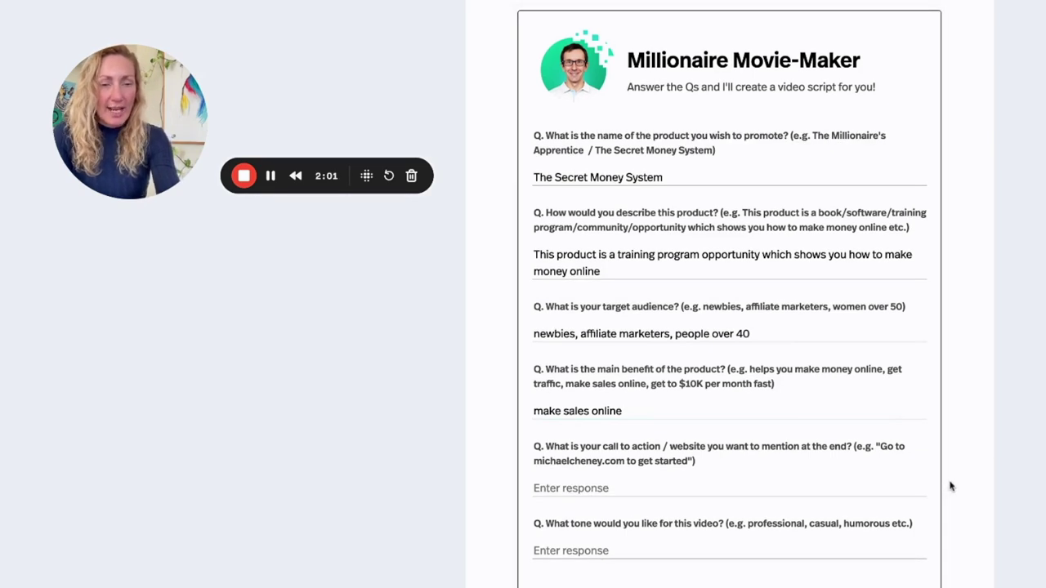
pyautogui.scroll(-1, 950, 487)
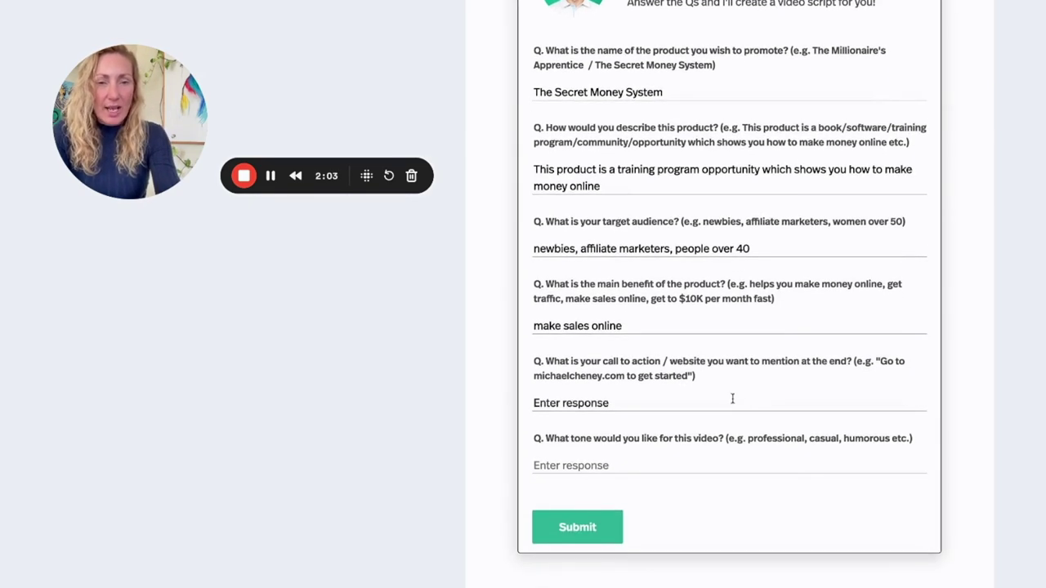
pyautogui.click(709, 402)
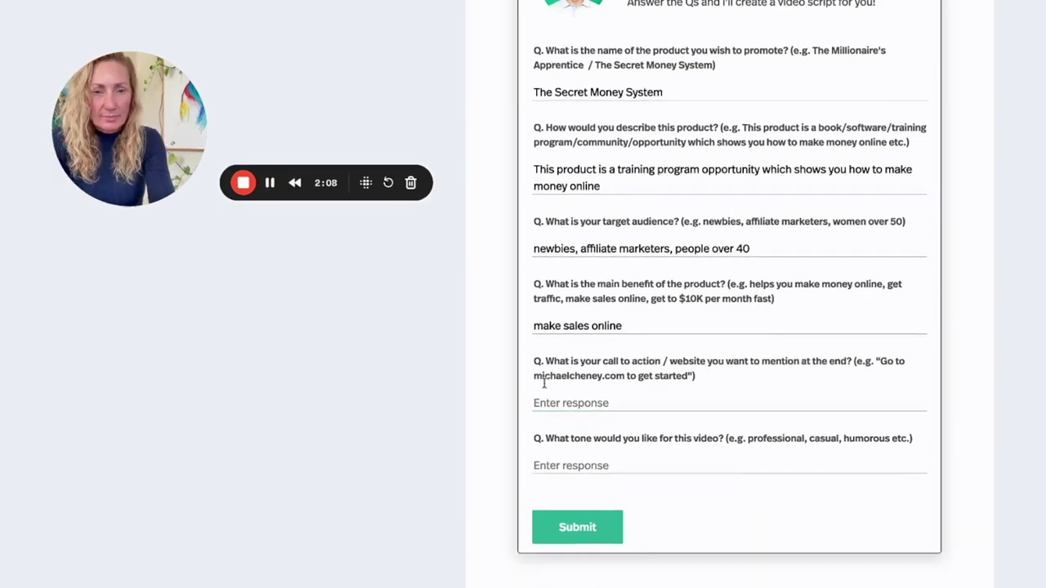
pyautogui.write('https://live.secretmoneysystem.net/start')
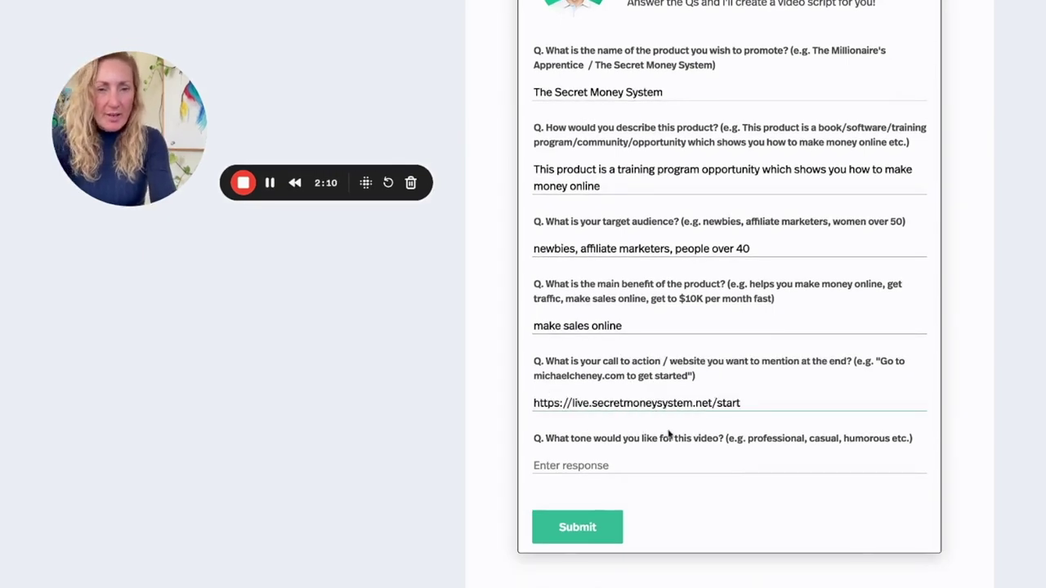
pyautogui.click(716, 413)
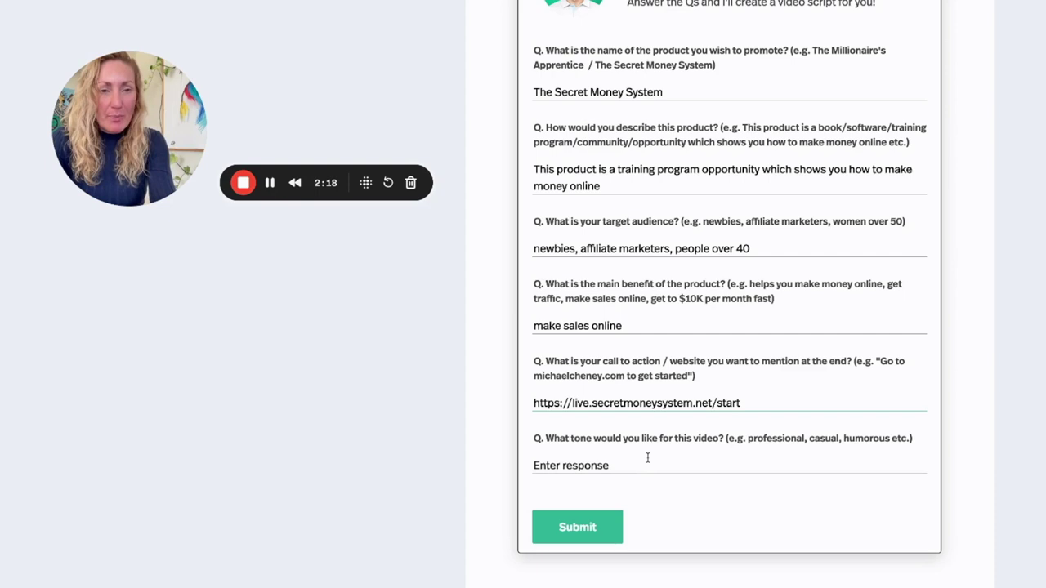
# Set the video tone to 'humorous' and submit for the script
pyautogui.press('Tab')
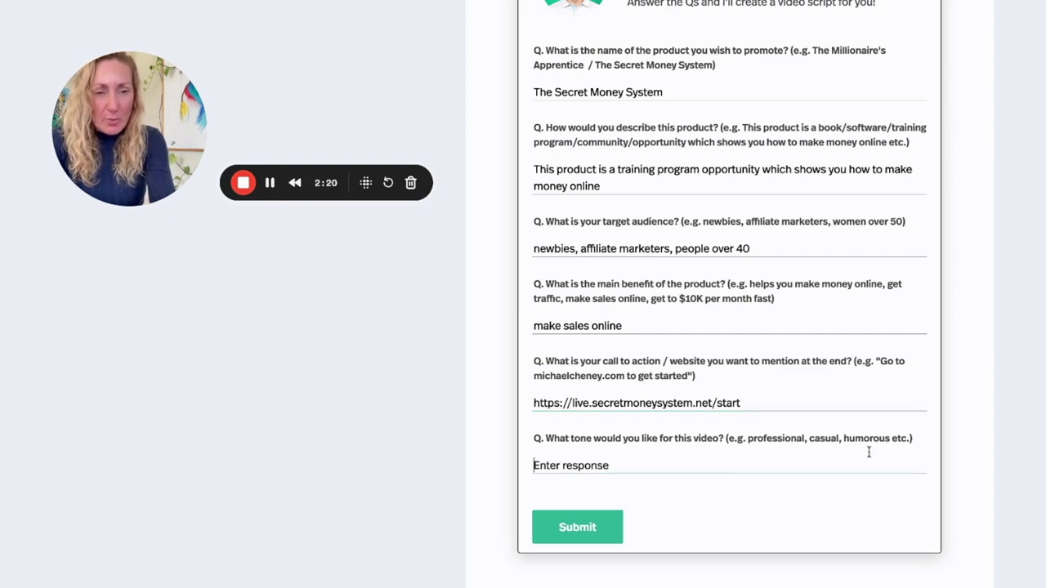
pyautogui.moveTo(891, 438); pyautogui.dragTo(850, 439)
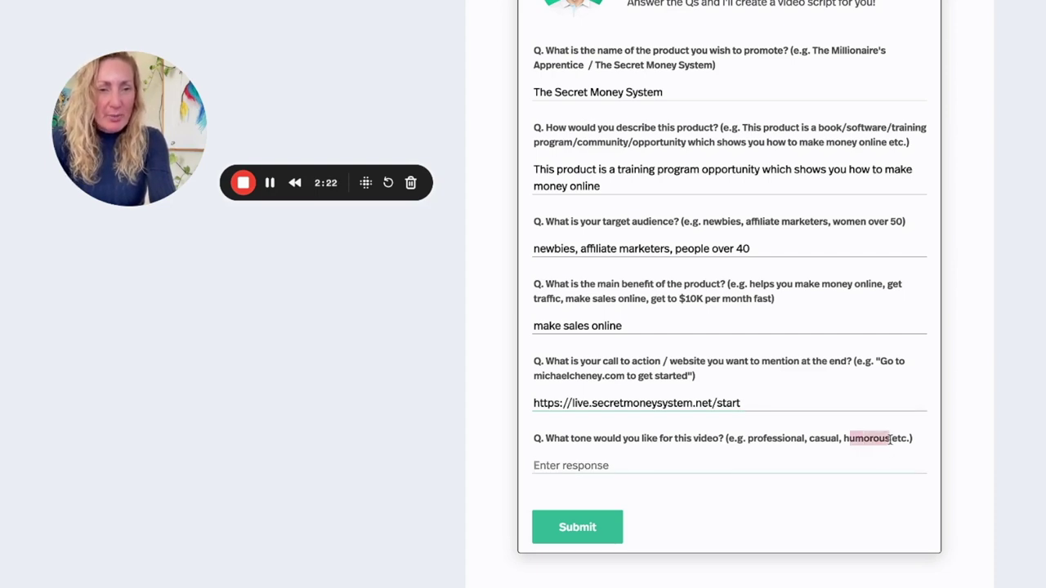
pyautogui.doubleClick(891, 439)
pyautogui.hotkey('ctrl', 'c')
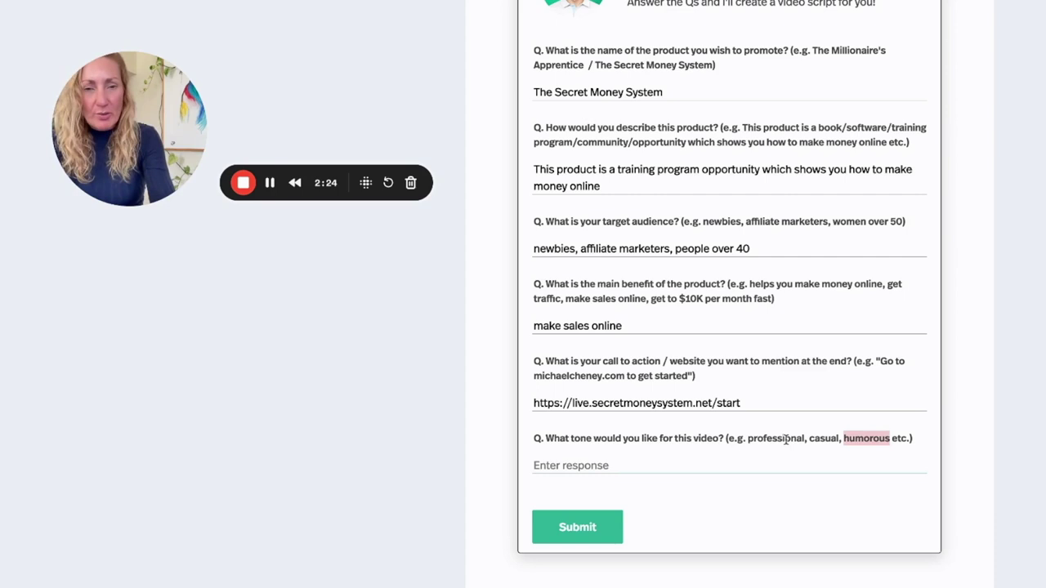
pyautogui.click(728, 469)
pyautogui.hotkey('ctrl', 'v')
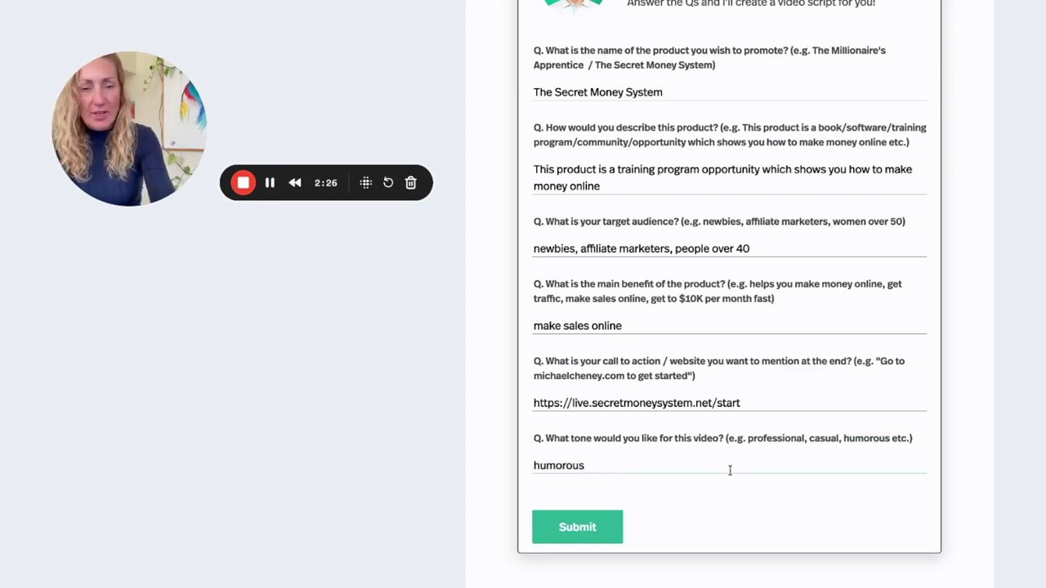
pyautogui.click(583, 528)
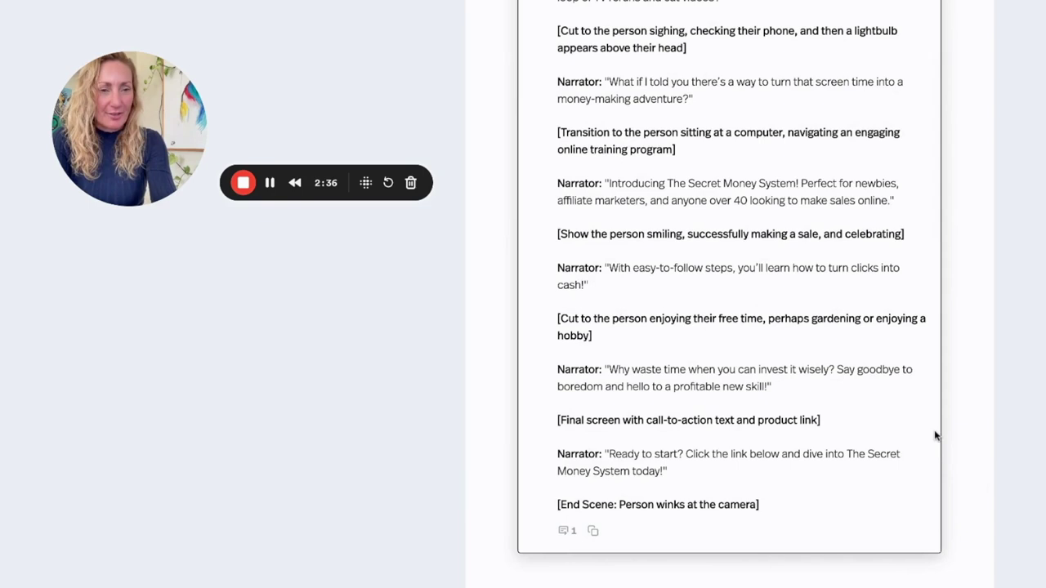
# Scroll through the humorous video script for The Secret Money System
pyautogui.scroll(5, 939, 422)
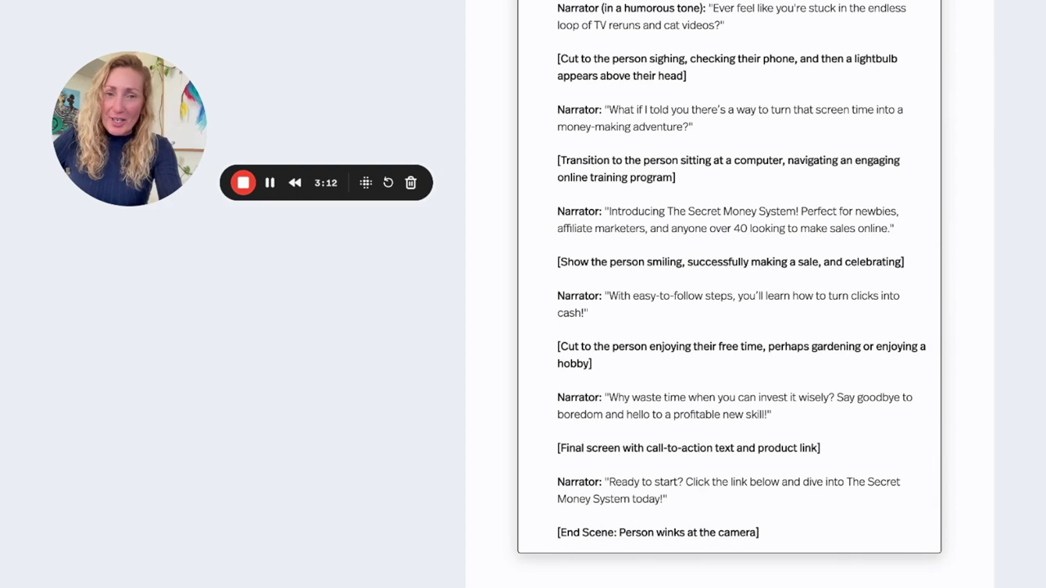
pyautogui.scroll(-2, 729, 278)
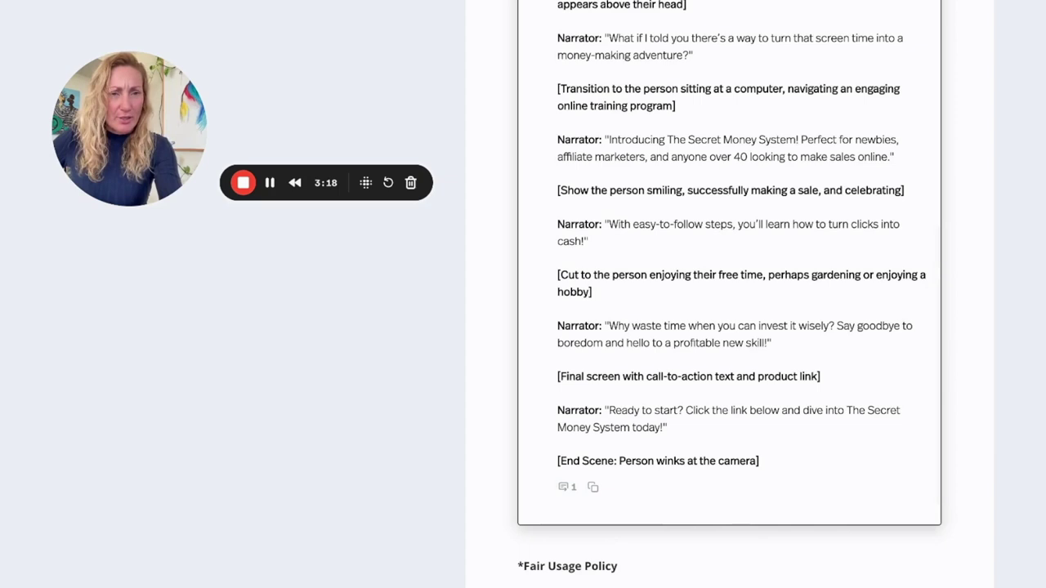
pyautogui.scroll(-2, 730, 294)
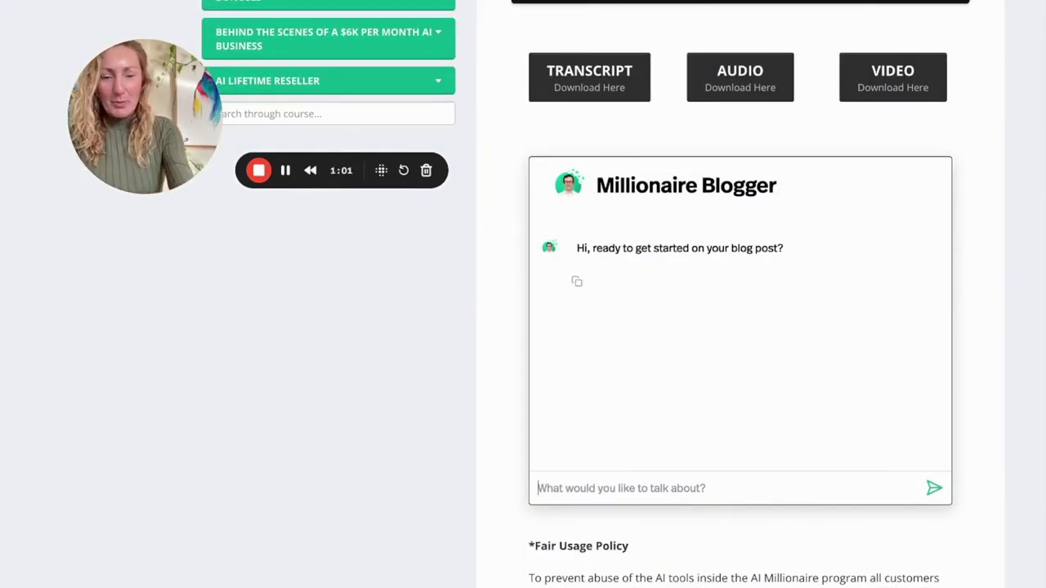
# Start the Blogger chat with 'yes' and give 'newbie affiliate marketers' as the audience
pyautogui.write('yes')
pyautogui.press('Return')
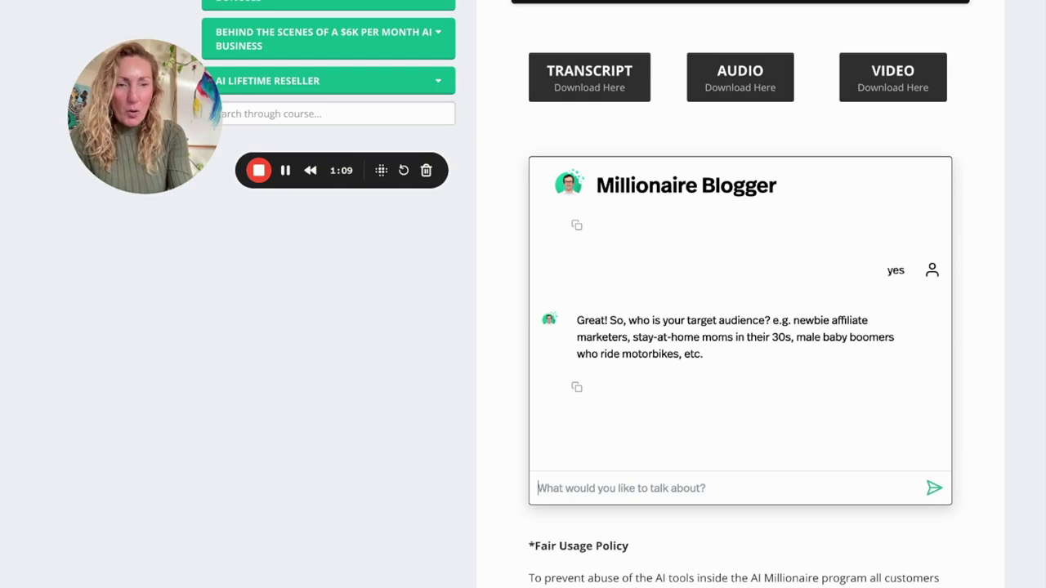
pyautogui.moveTo(793, 320); pyautogui.dragTo(629, 338)
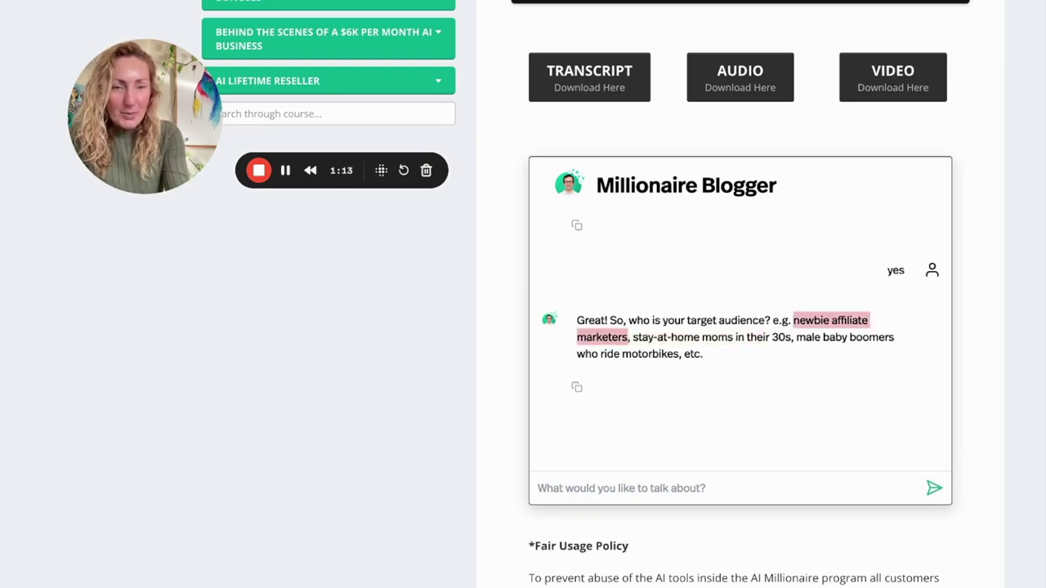
pyautogui.hotkey('ctrl', 'c')
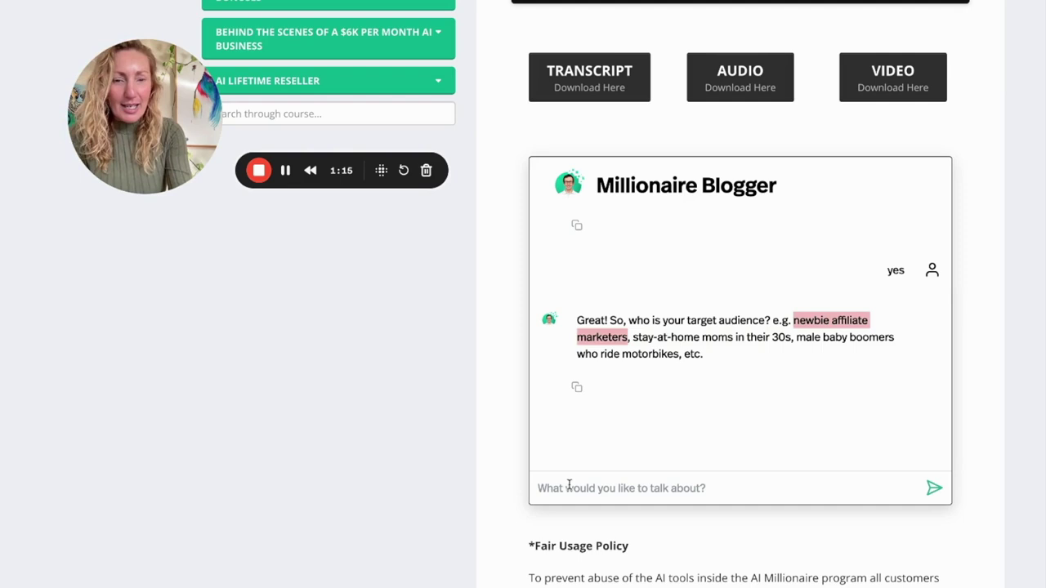
pyautogui.click(570, 485)
pyautogui.hotkey('ctrl', 'v')
pyautogui.press('Return')
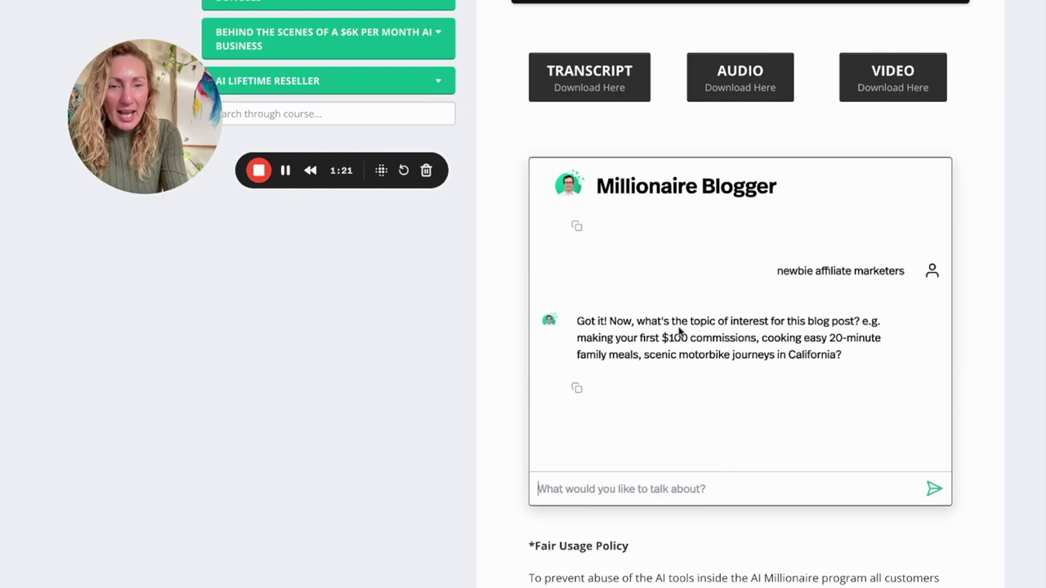
# Send the topic 'making your first $100 commissions' and confirm 'yes' to write the post
pyautogui.moveTo(756, 337); pyautogui.dragTo(577, 337)
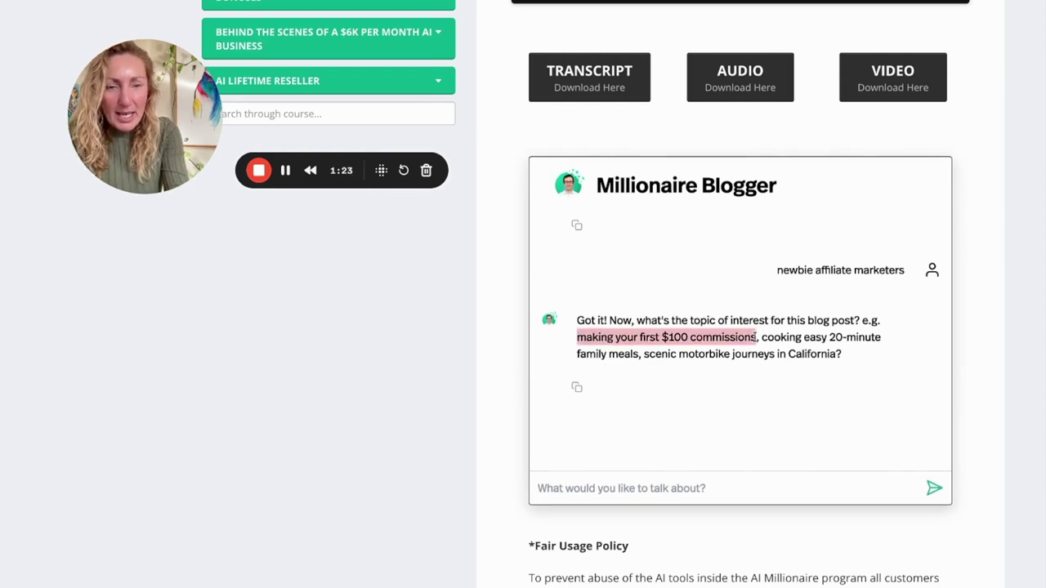
pyautogui.click(555, 484)
pyautogui.hotkey('ctrl', 'v')
pyautogui.press('Return')
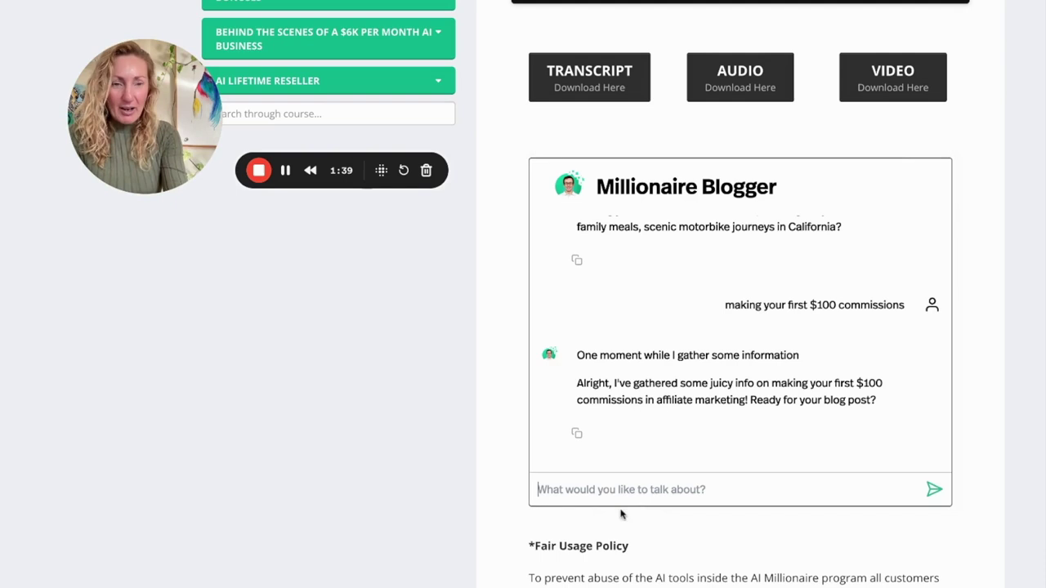
pyautogui.write('yes')
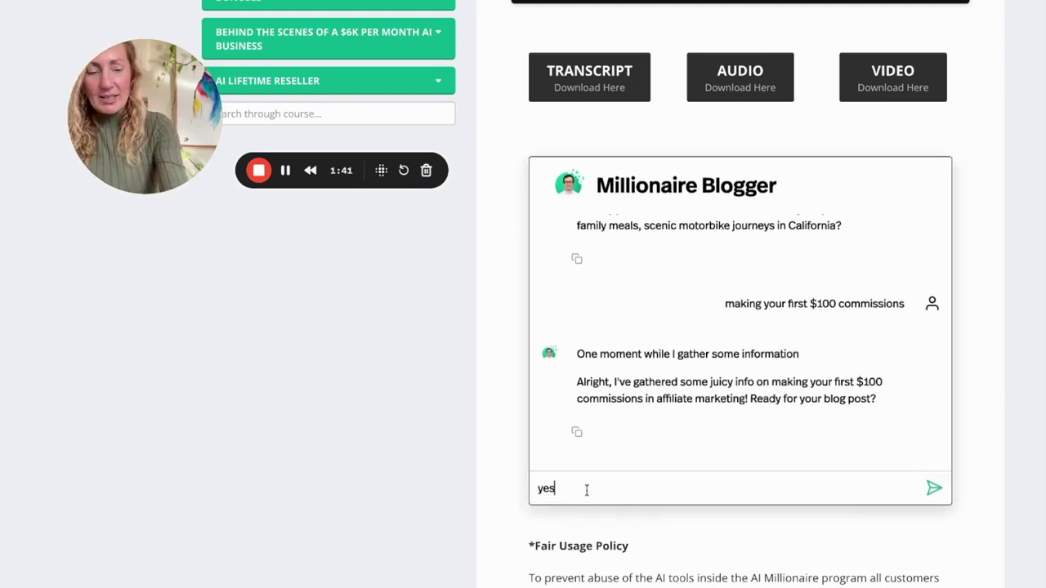
pyautogui.press('Return')
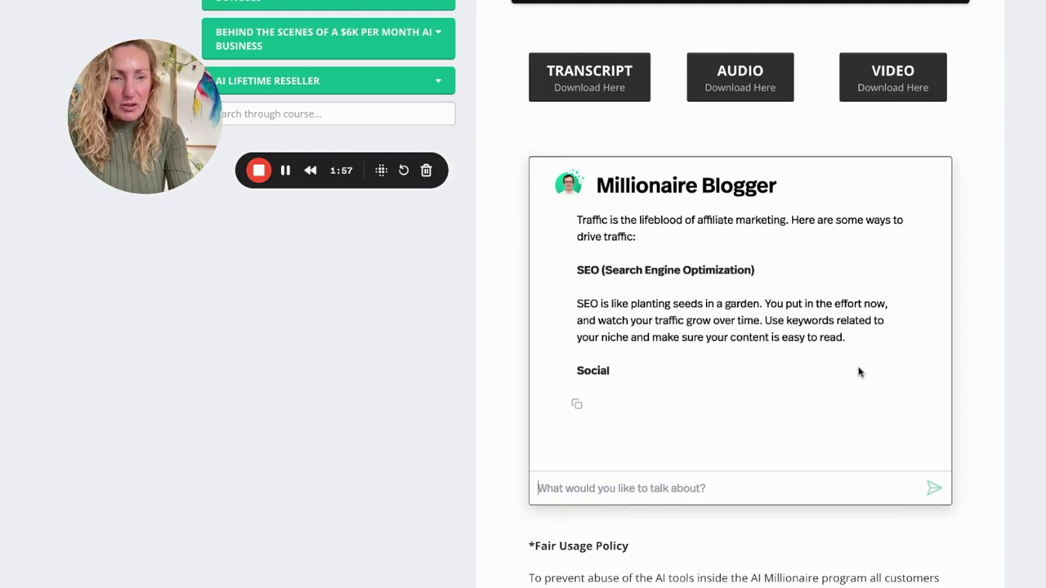
# Scroll through the first-$100-commission blog post, then down to the Millionaire Photographer form
pyautogui.scroll(5, 859, 372)
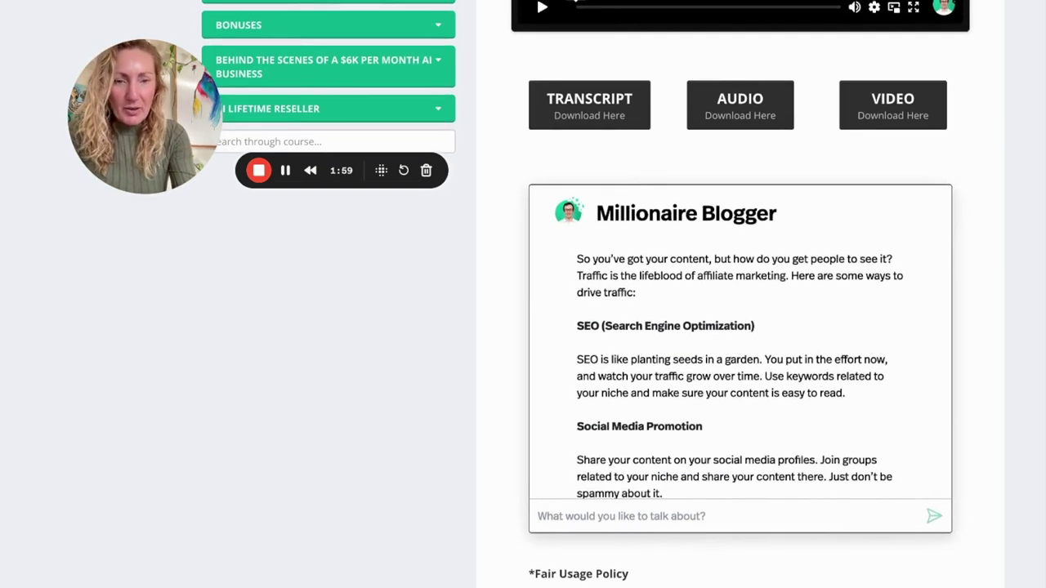
pyautogui.scroll(1, 899, 425)
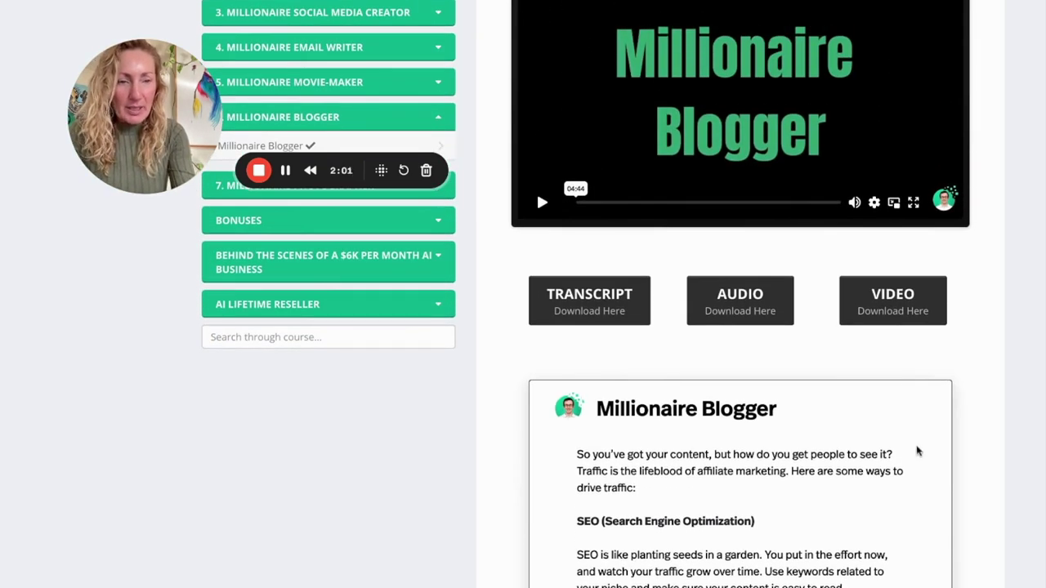
pyautogui.scroll(-5, 962, 451)
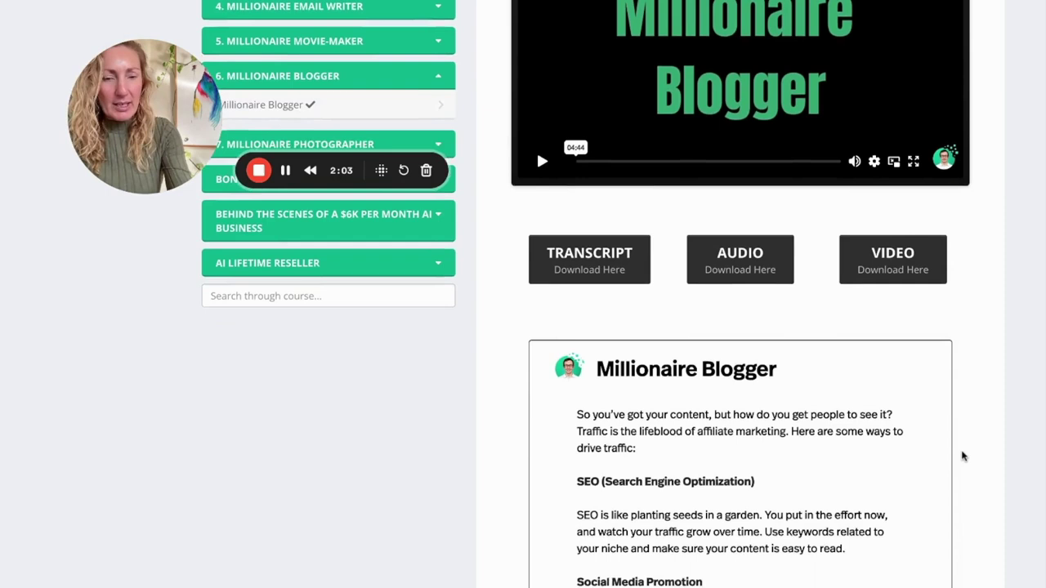
pyautogui.scroll(-2, 962, 456)
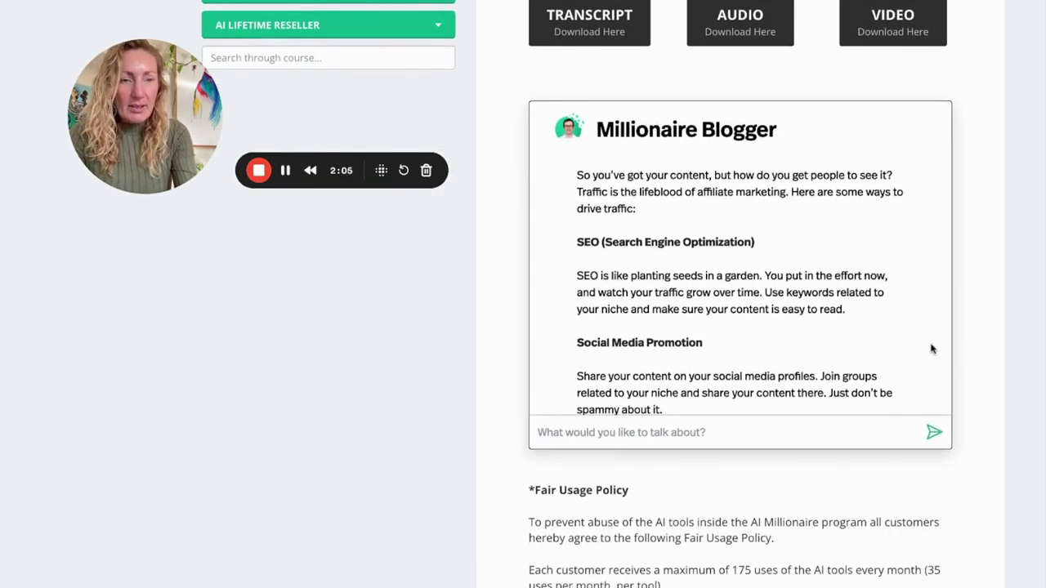
pyautogui.scroll(5, 931, 349)
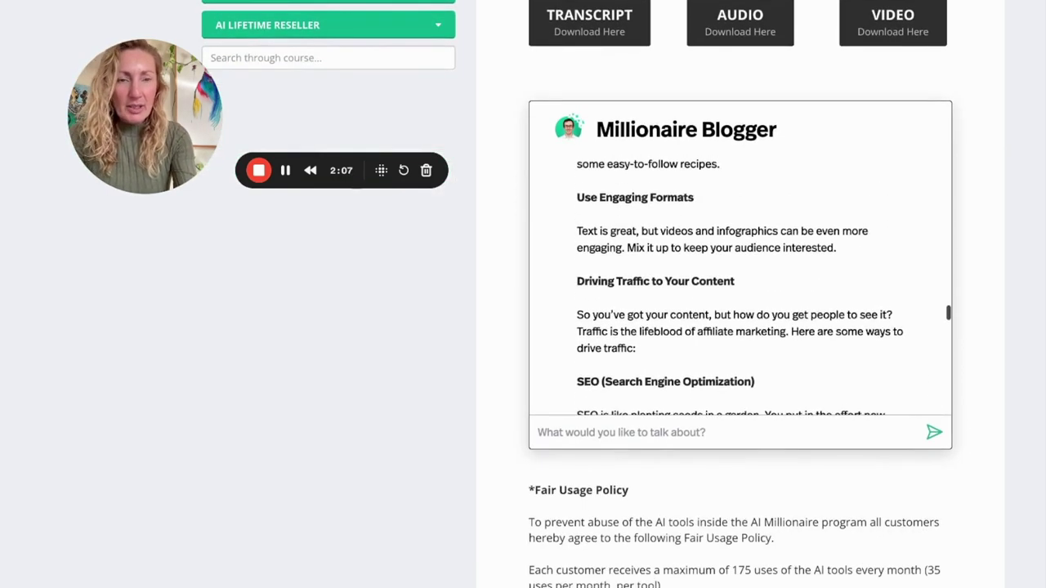
pyautogui.scroll(10, 740, 282)
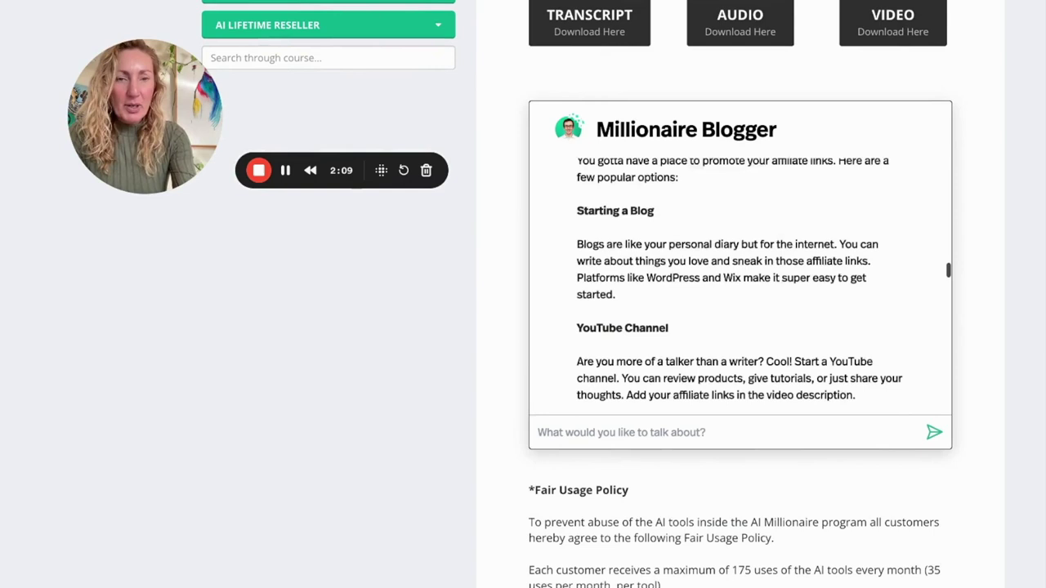
pyautogui.scroll(10, 738, 287)
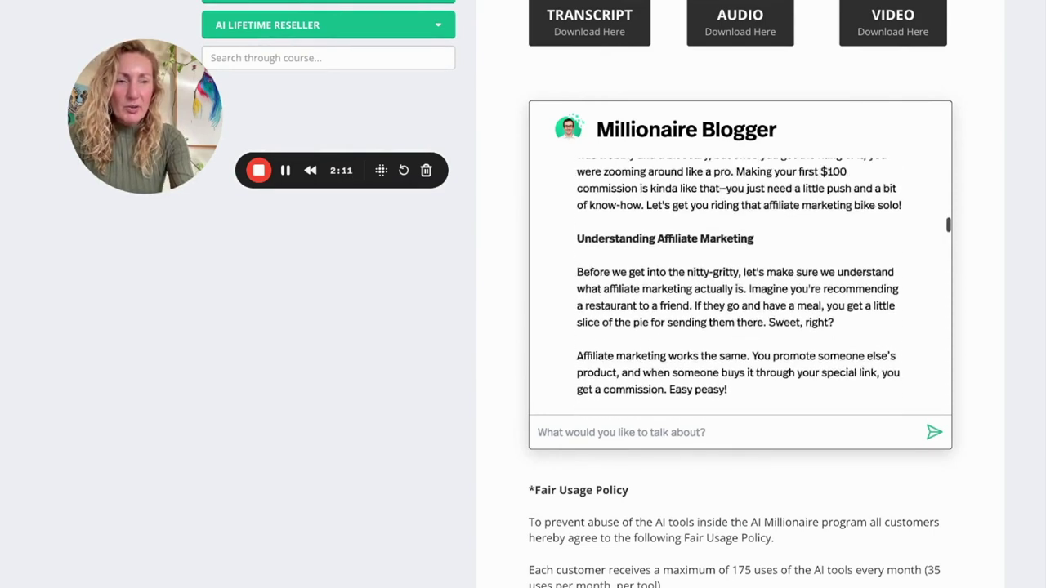
pyautogui.scroll(5, 738, 287)
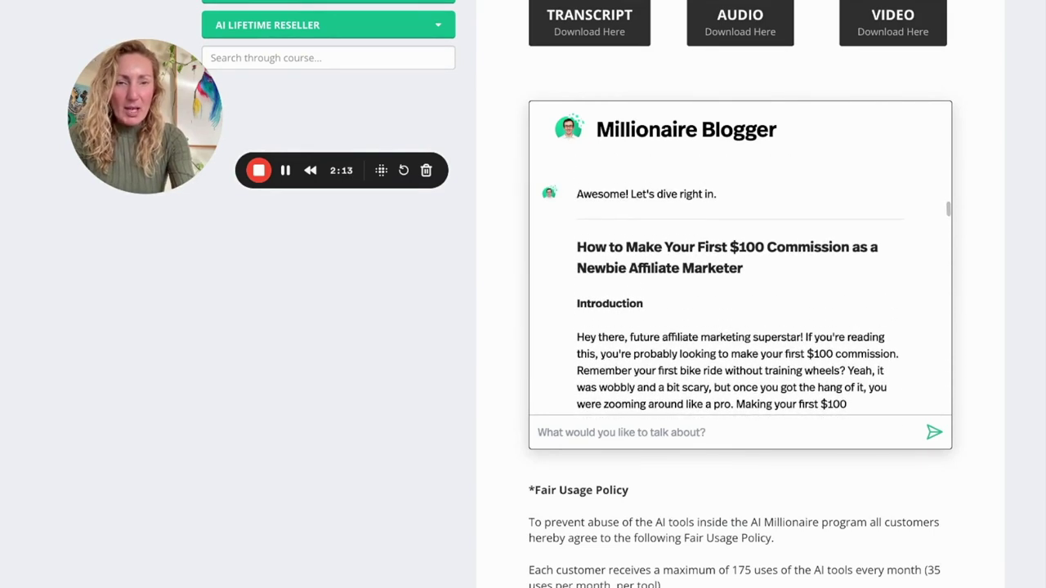
pyautogui.scroll(-1, 738, 287)
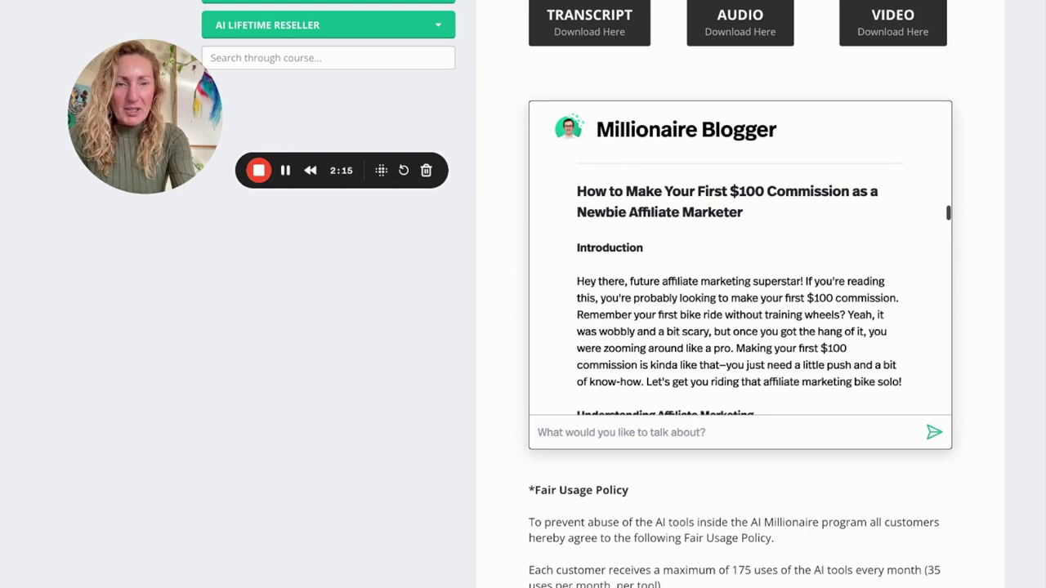
pyautogui.scroll(-2, 739, 287)
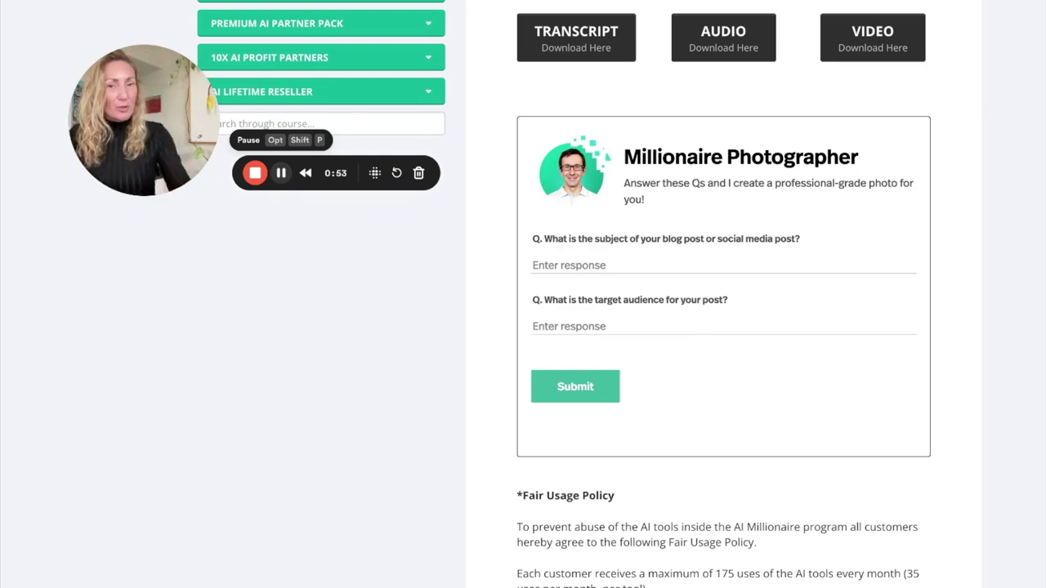
# Submit the Photographer form with the pasted first-$100-commission subject plus 'online' and audience '40+ male'
pyautogui.click(543, 262)
pyautogui.press('super+v')
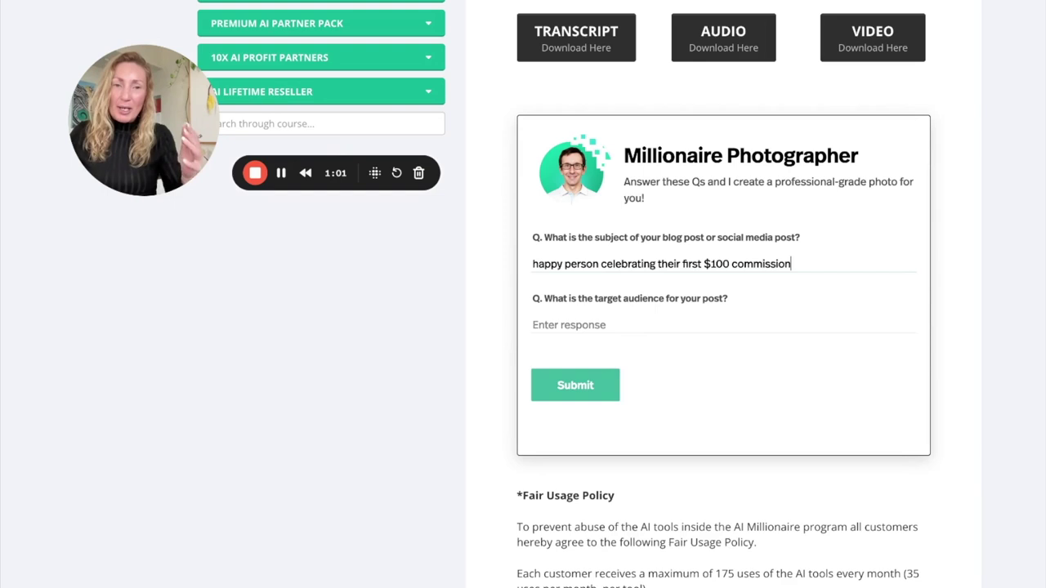
pyautogui.click(569, 325)
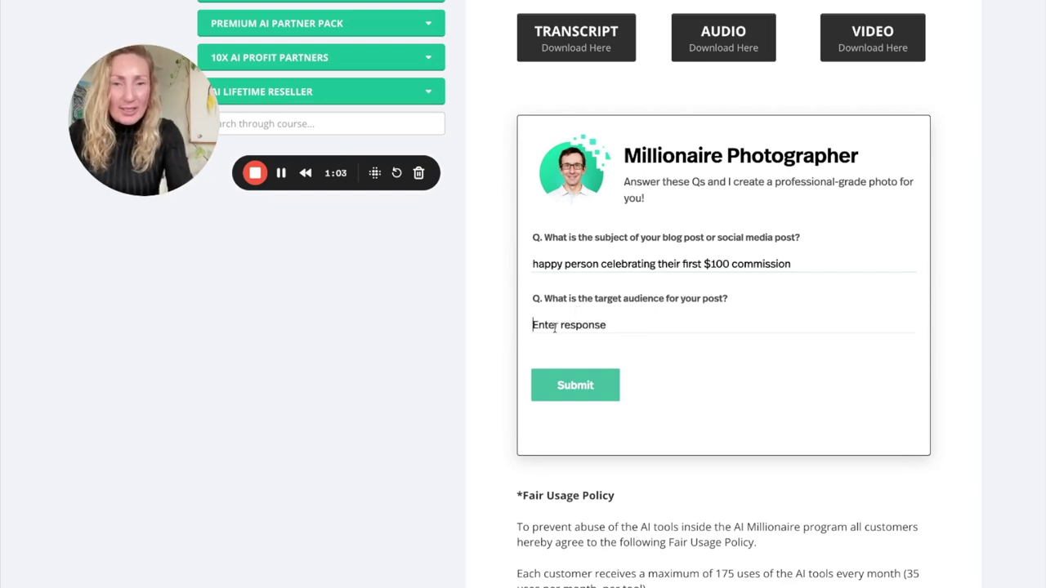
pyautogui.click(801, 262)
pyautogui.write('onlin')
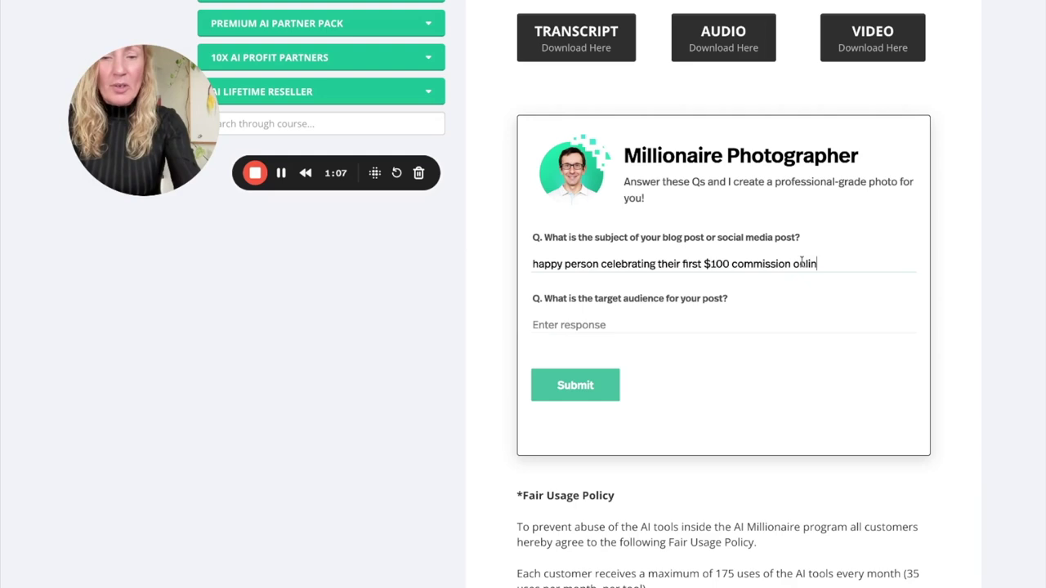
pyautogui.write('e')
pyautogui.click(715, 320)
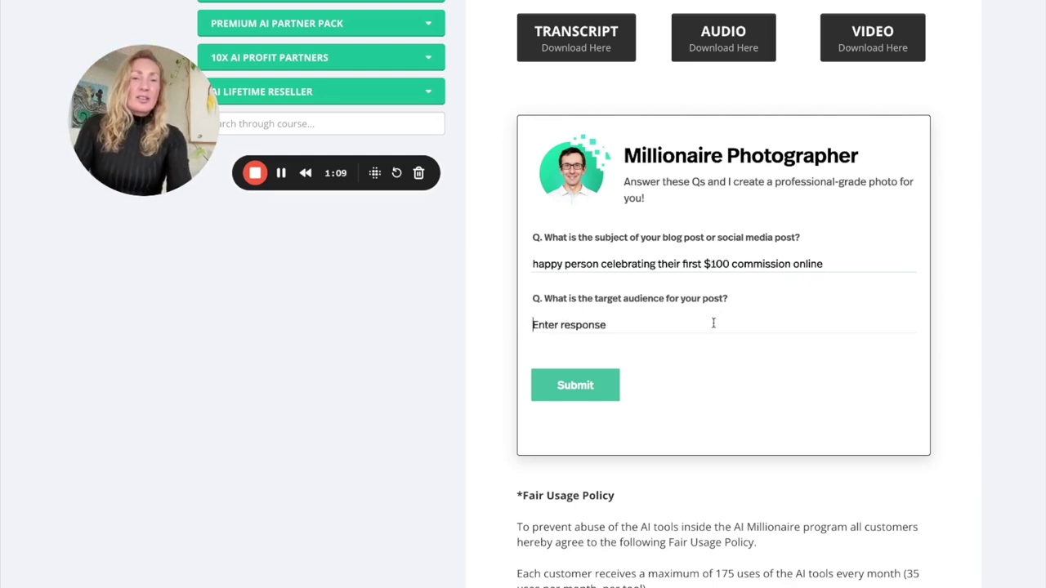
pyautogui.write('40')
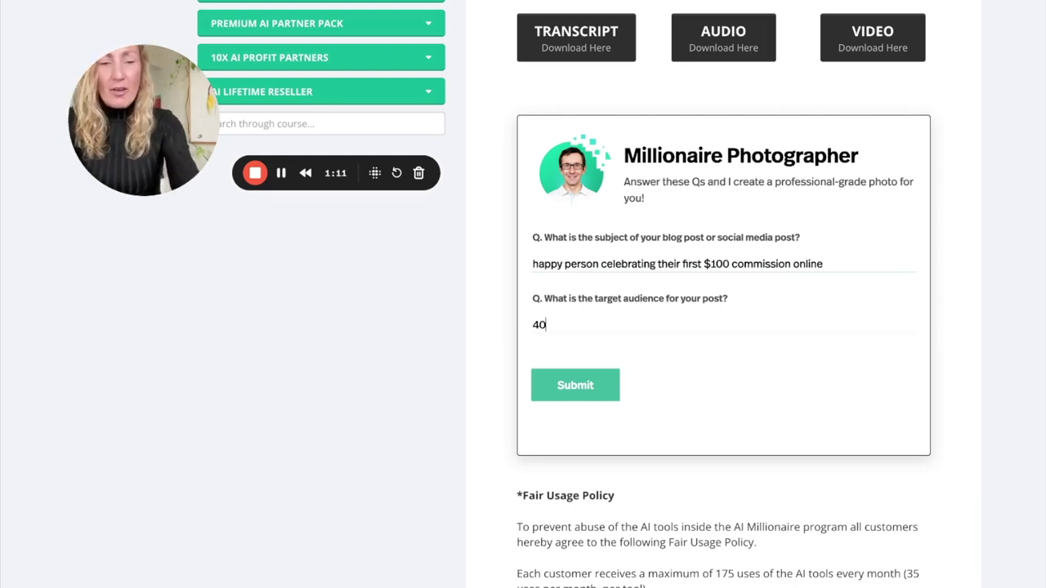
pyautogui.write('+ male')
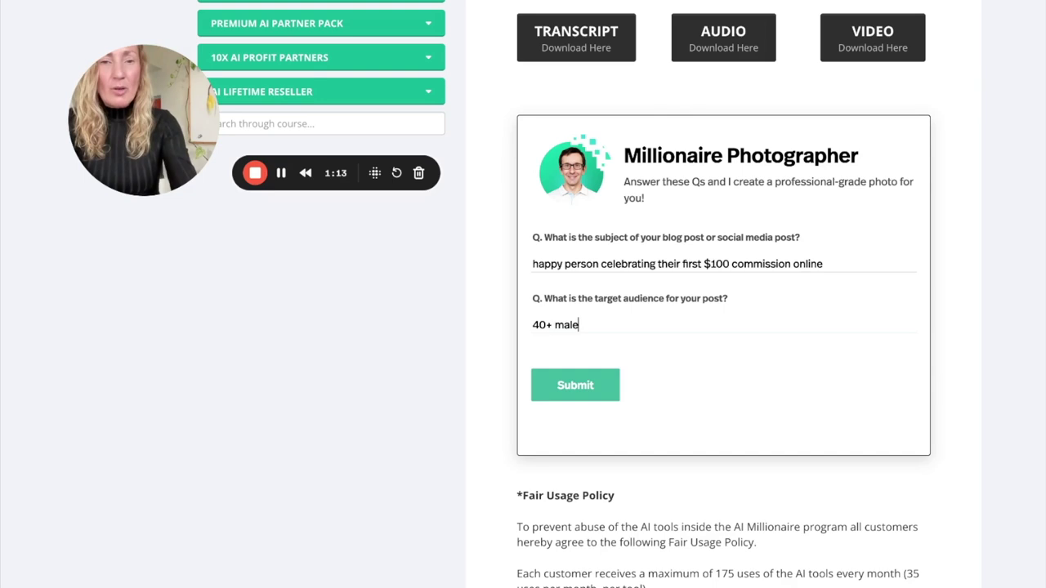
pyautogui.click(598, 391)
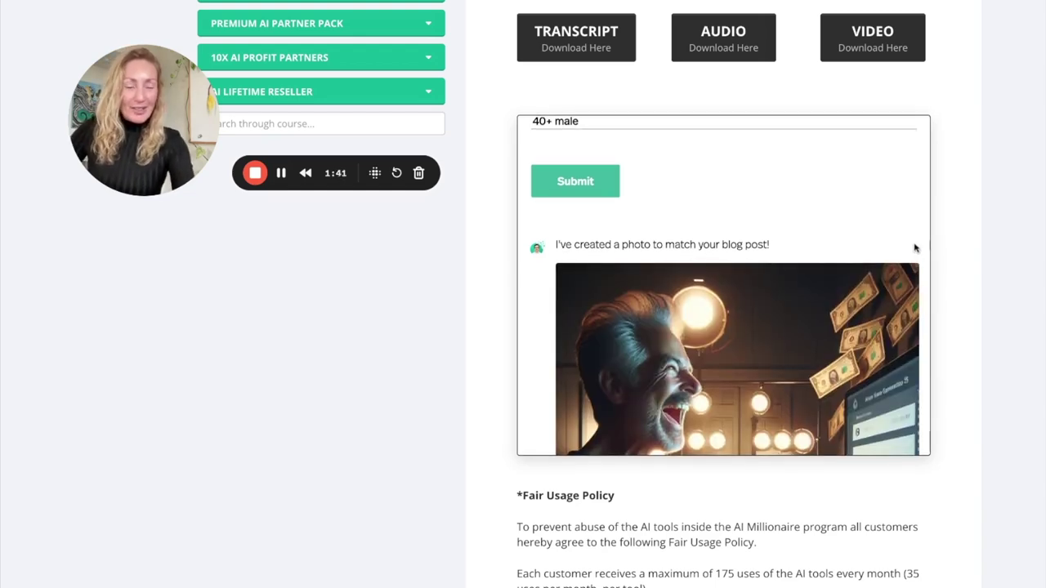
# View the full generated photo of the fist-pumping 40+ man amid flying dollar bills
pyautogui.scroll(-5, 915, 247)
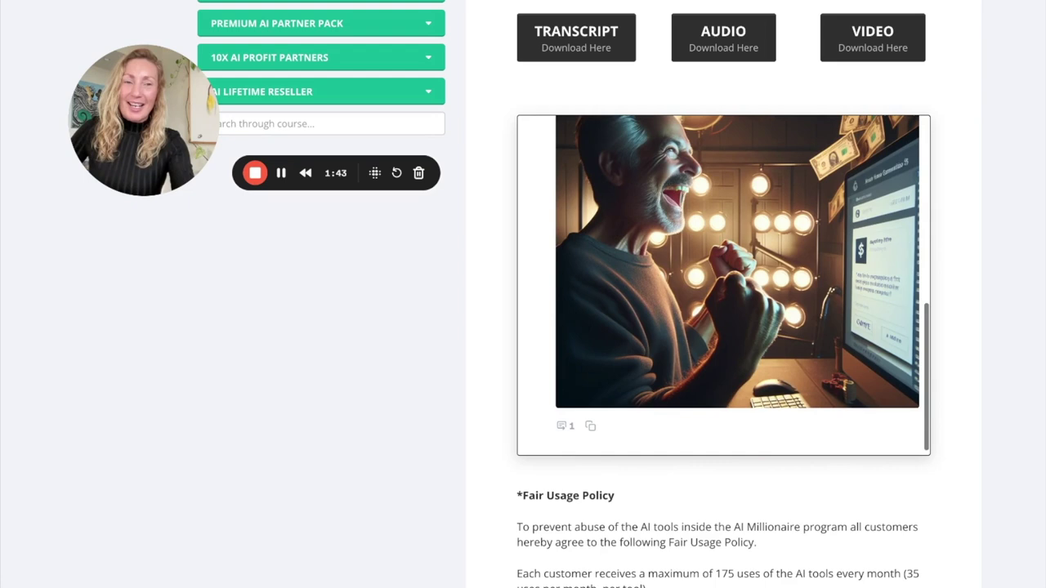
pyautogui.scroll(1, 915, 248)
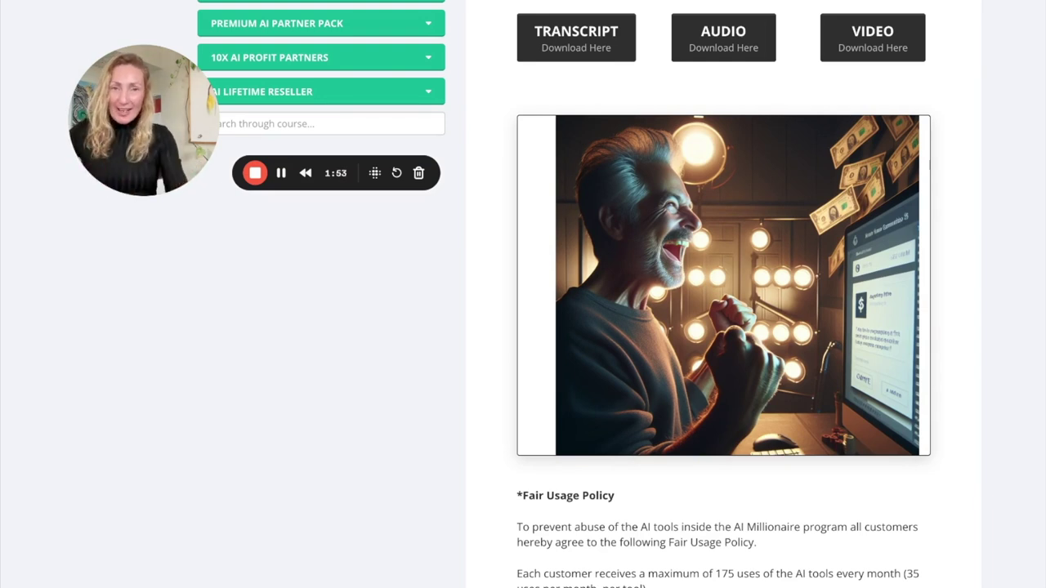
pyautogui.scroll(1, 964, 239)
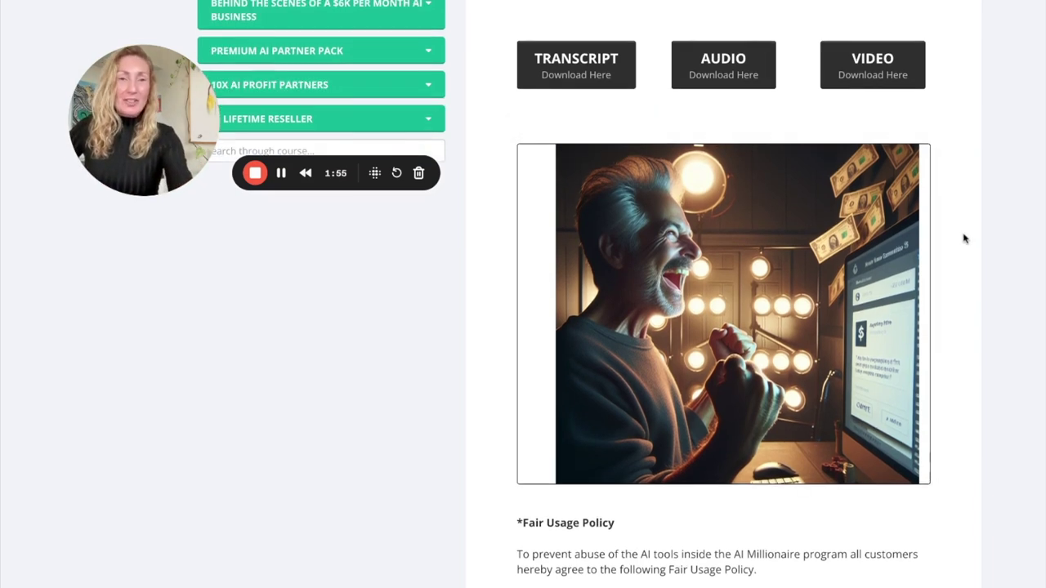